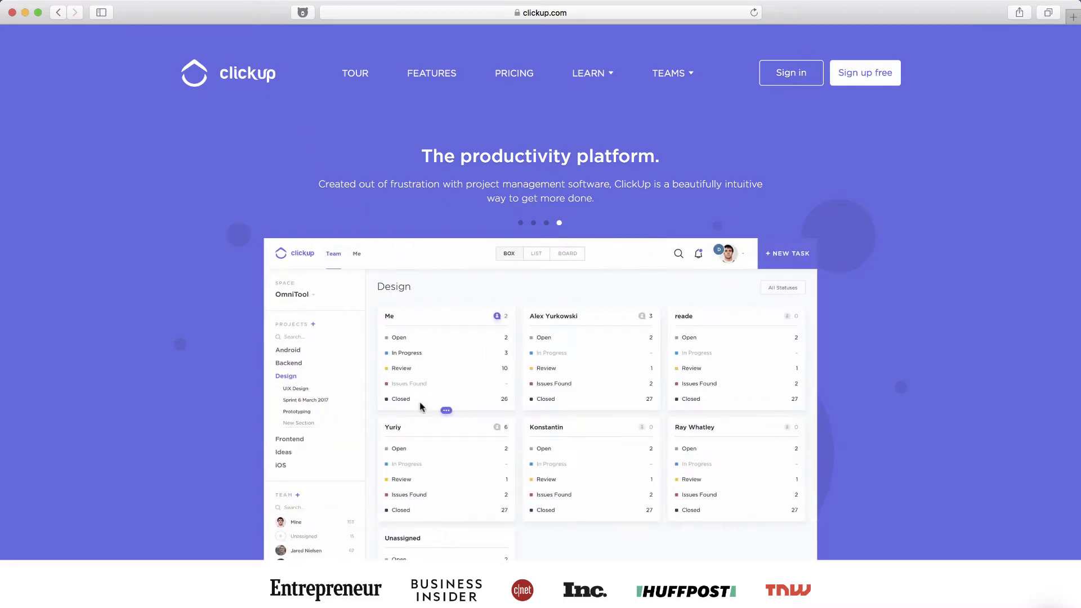
# Scroll the ClickUp homepage past Different Views, Statuses and Switching to 1,000+ Integrations
pyautogui.scroll(-10, 420, 405)
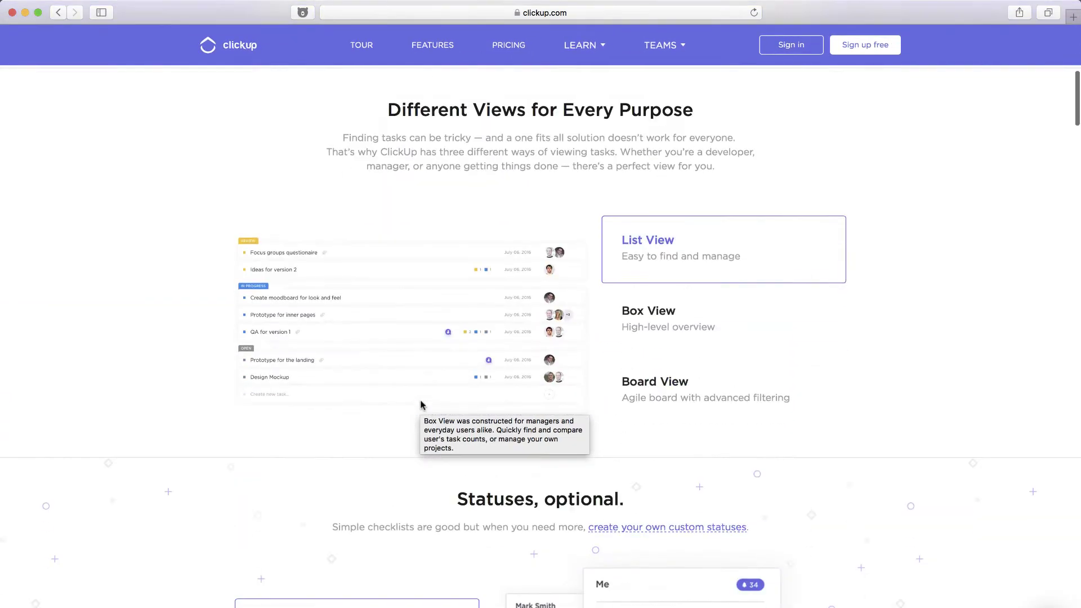
pyautogui.scroll(10, 420, 405)
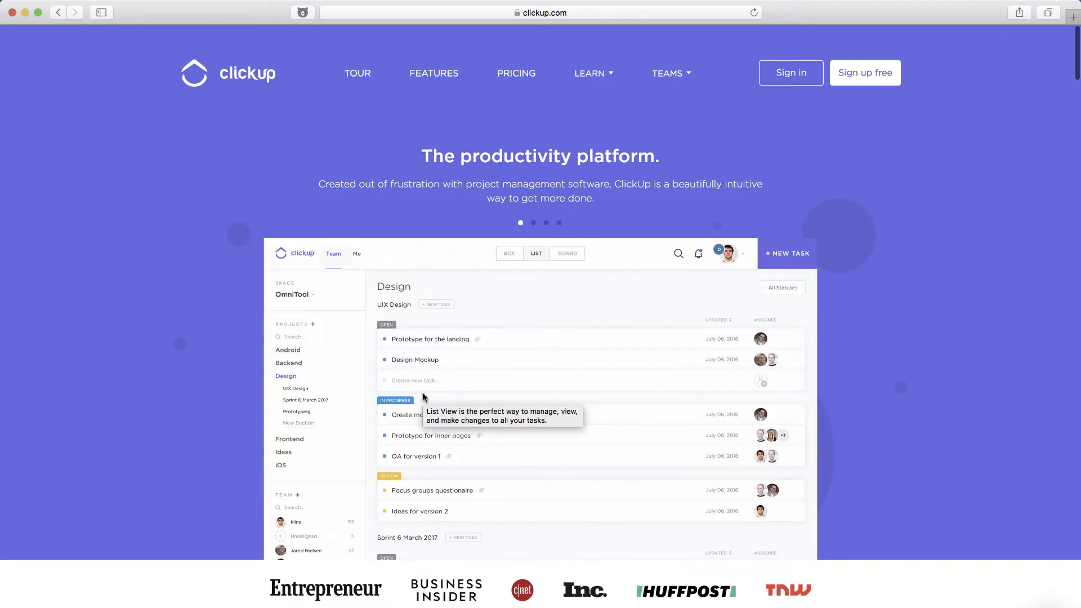
pyautogui.scroll(-10, 424, 397)
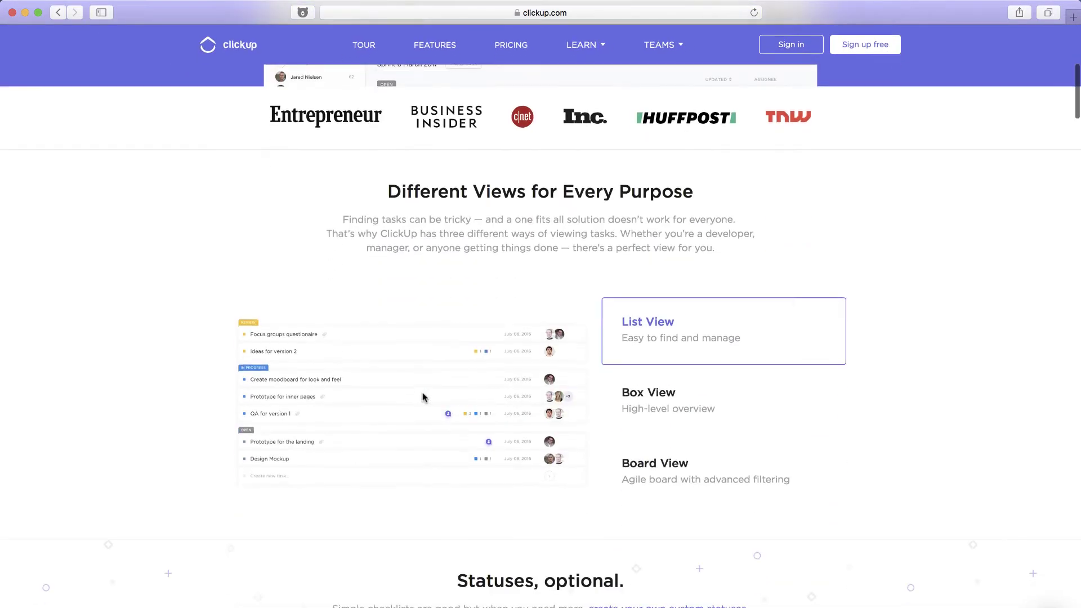
pyautogui.scroll(-3, 423, 397)
pyautogui.scroll(1, 424, 397)
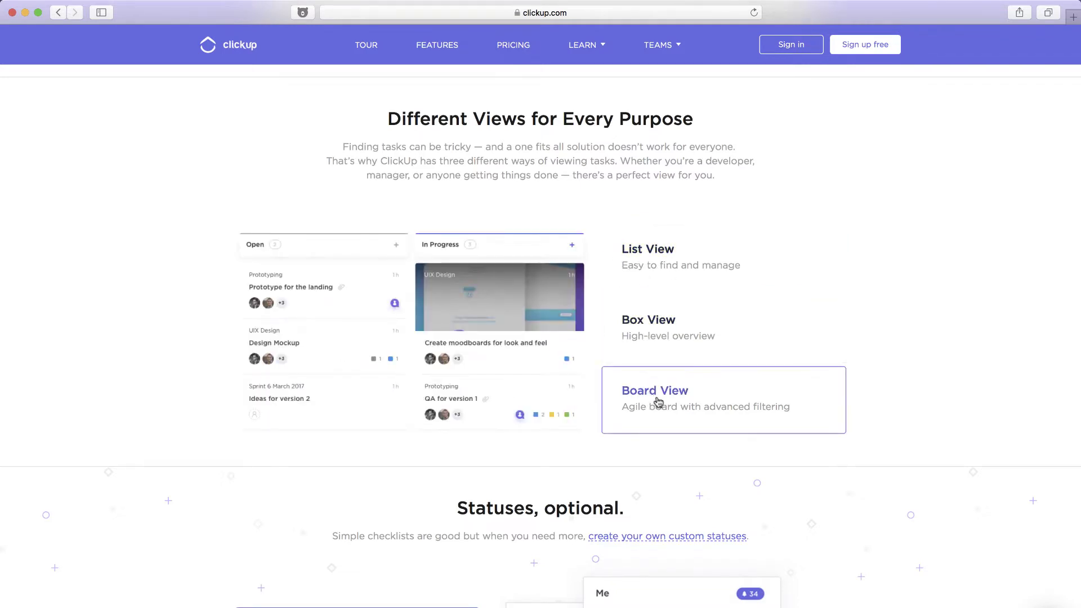
pyautogui.scroll(-2, 658, 403)
pyautogui.scroll(-5, 658, 402)
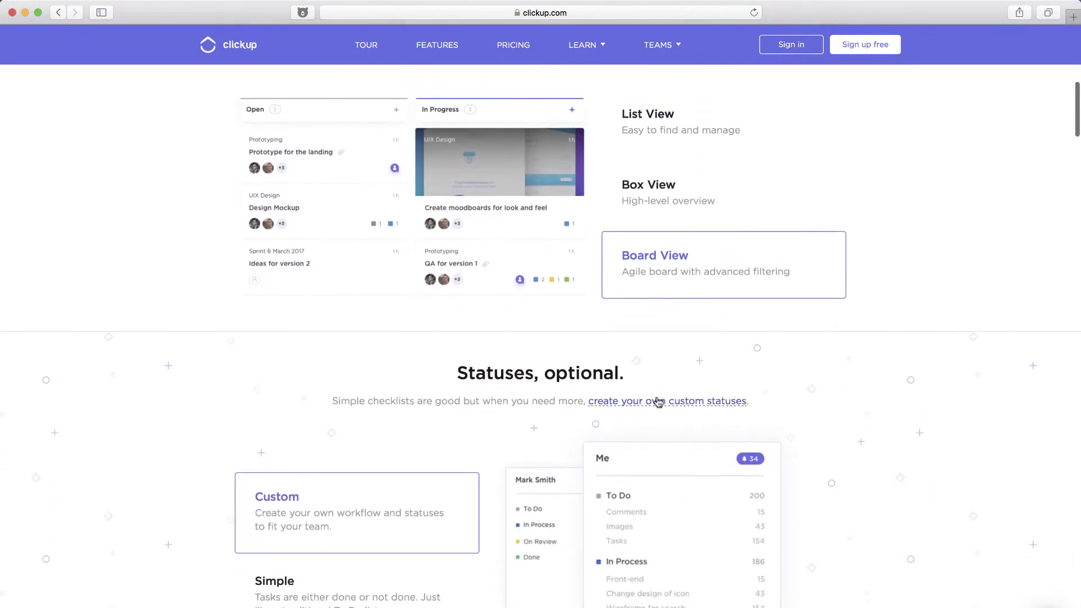
pyautogui.scroll(-2, 658, 401)
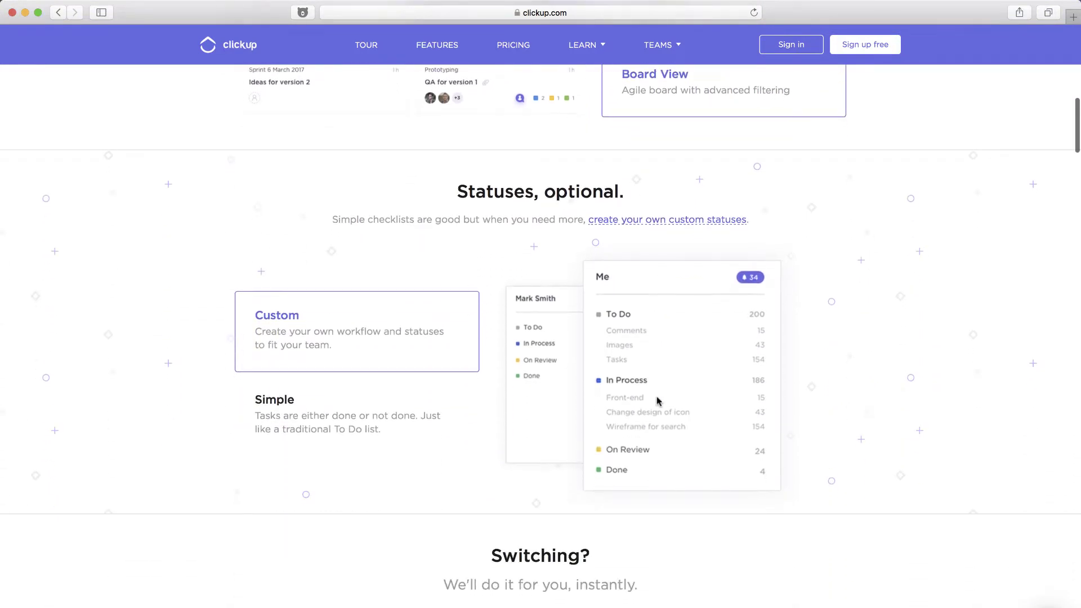
pyautogui.scroll(-1, 658, 401)
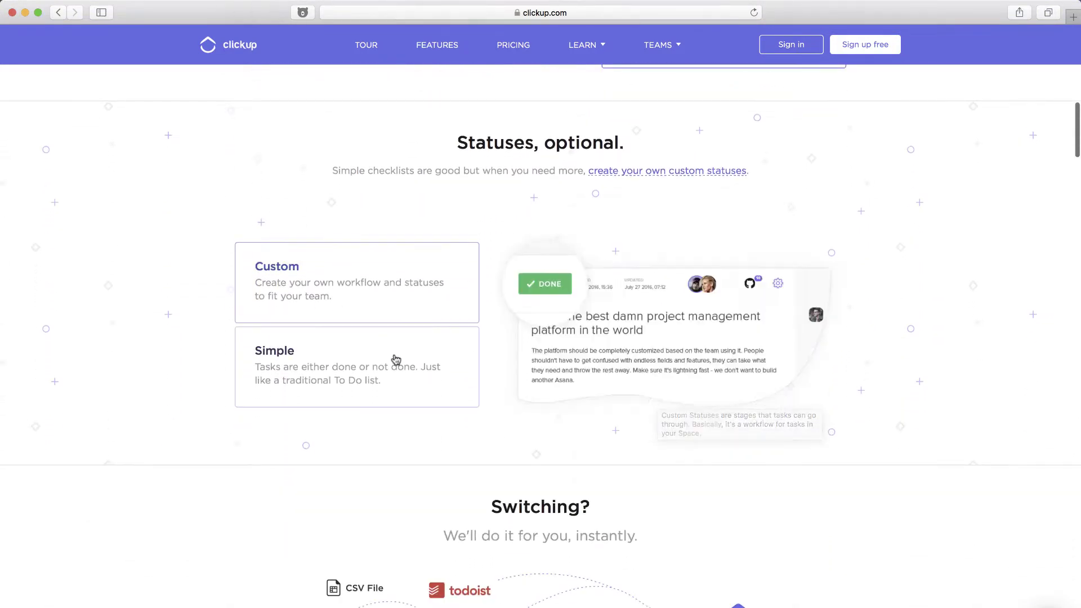
pyautogui.scroll(-7, 401, 374)
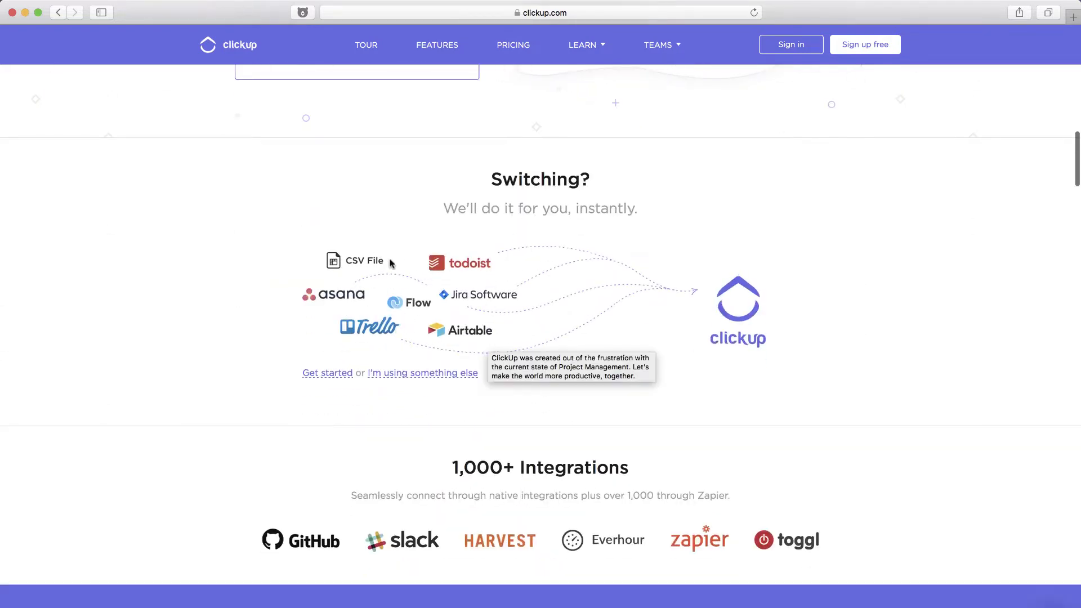
pyautogui.scroll(-5, 399, 367)
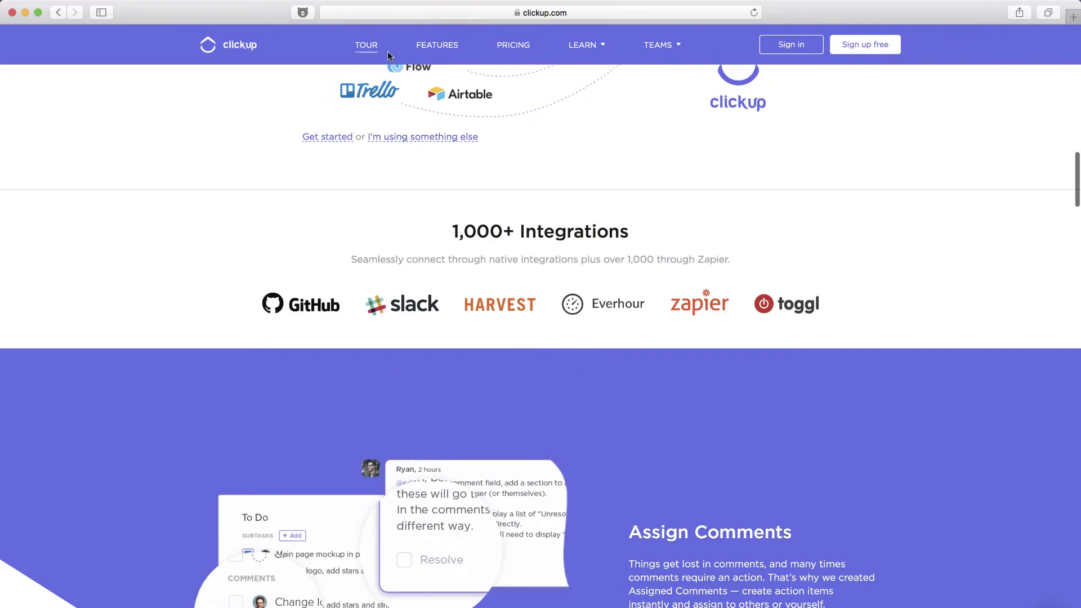
# Filter the Features overview by Managers, Designers, Developers, then Coming Soon, and browse the cards
pyautogui.click(437, 48)
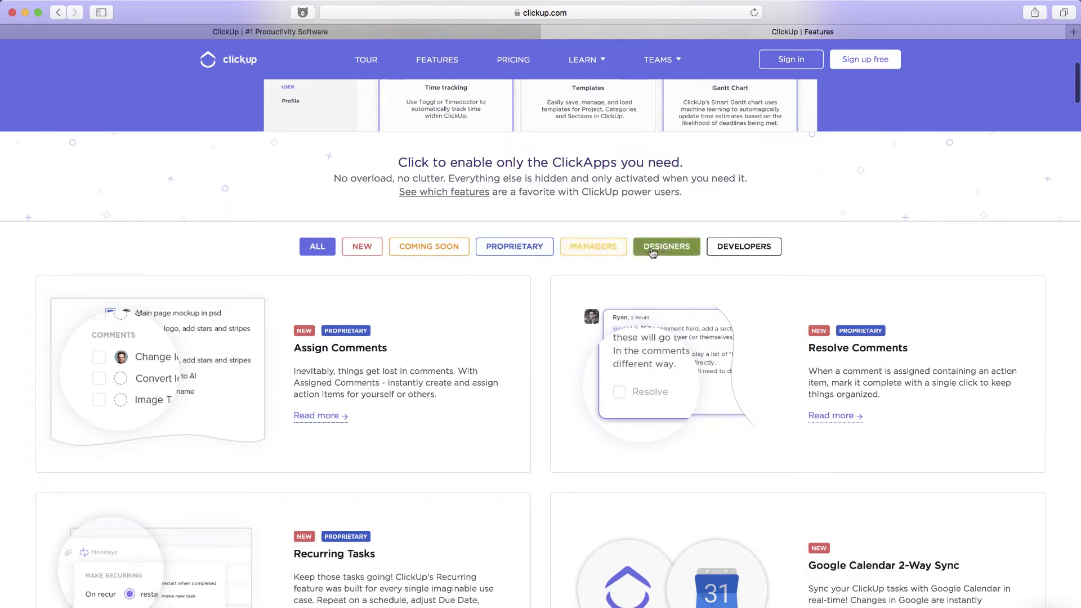
pyautogui.click(600, 250)
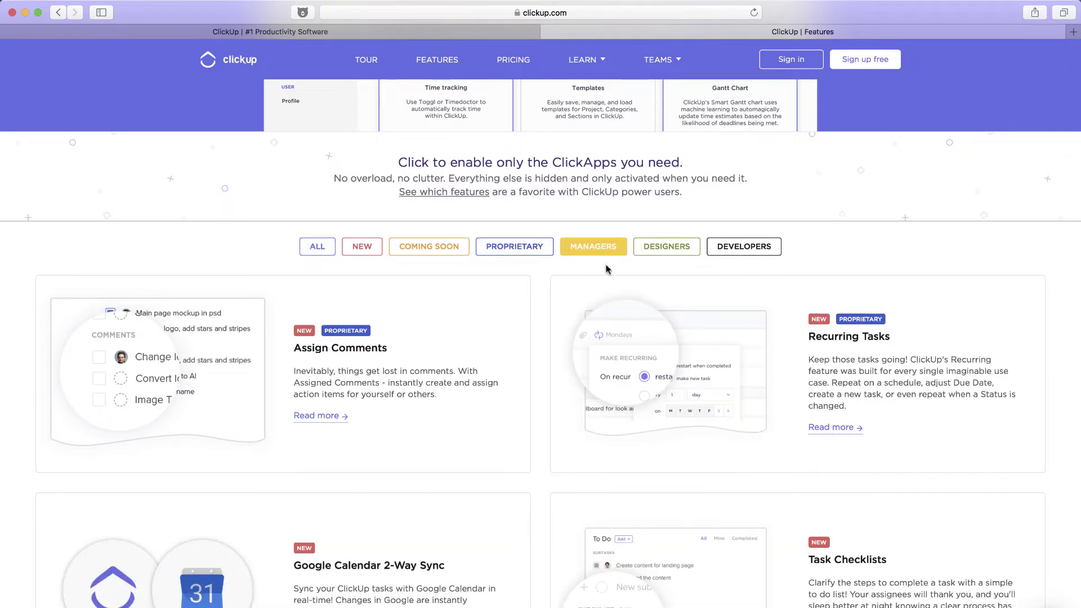
pyautogui.click(673, 248)
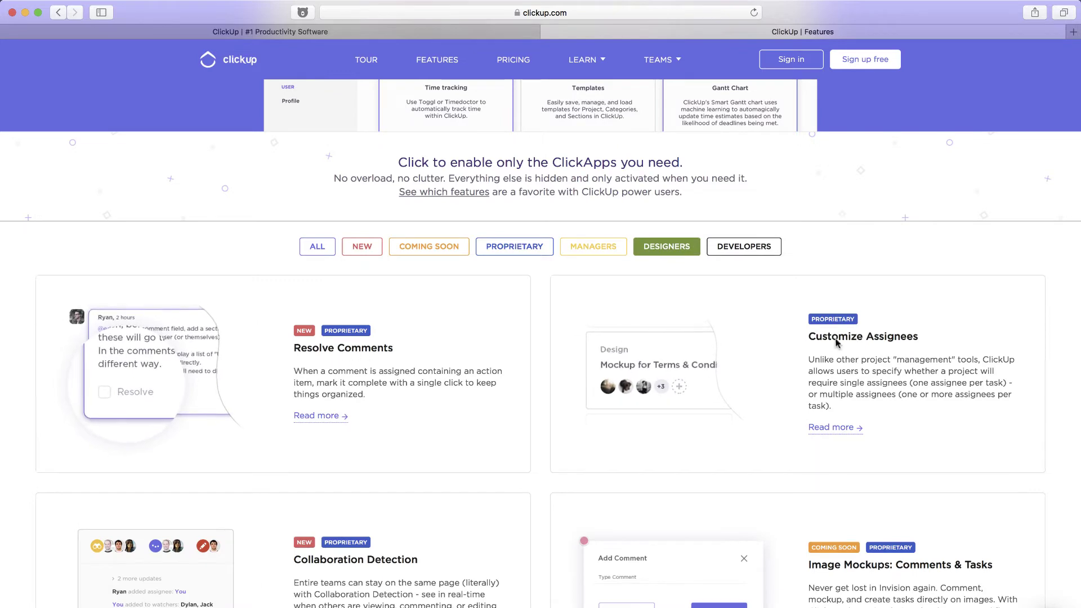
pyautogui.click(749, 249)
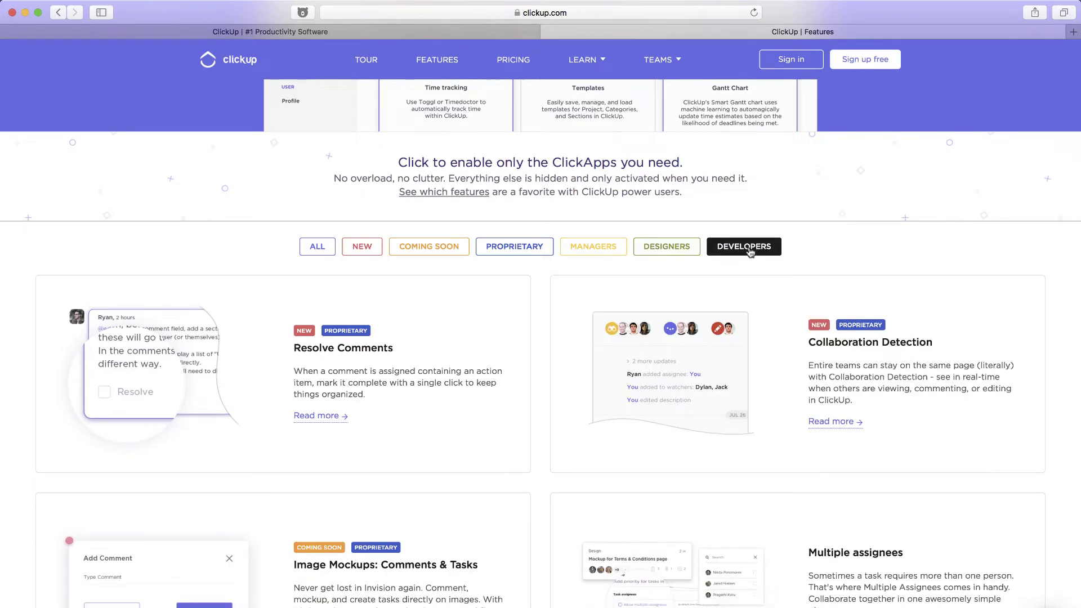
pyautogui.click(444, 249)
pyautogui.scroll(-5, 440, 385)
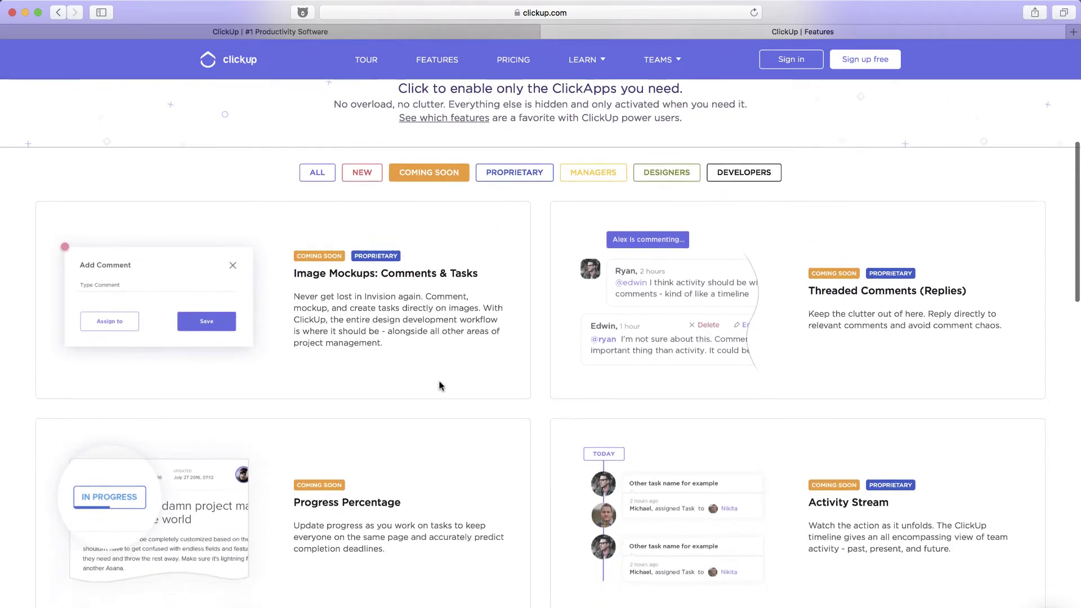
pyautogui.scroll(-5, 440, 431)
pyautogui.scroll(-5, 440, 430)
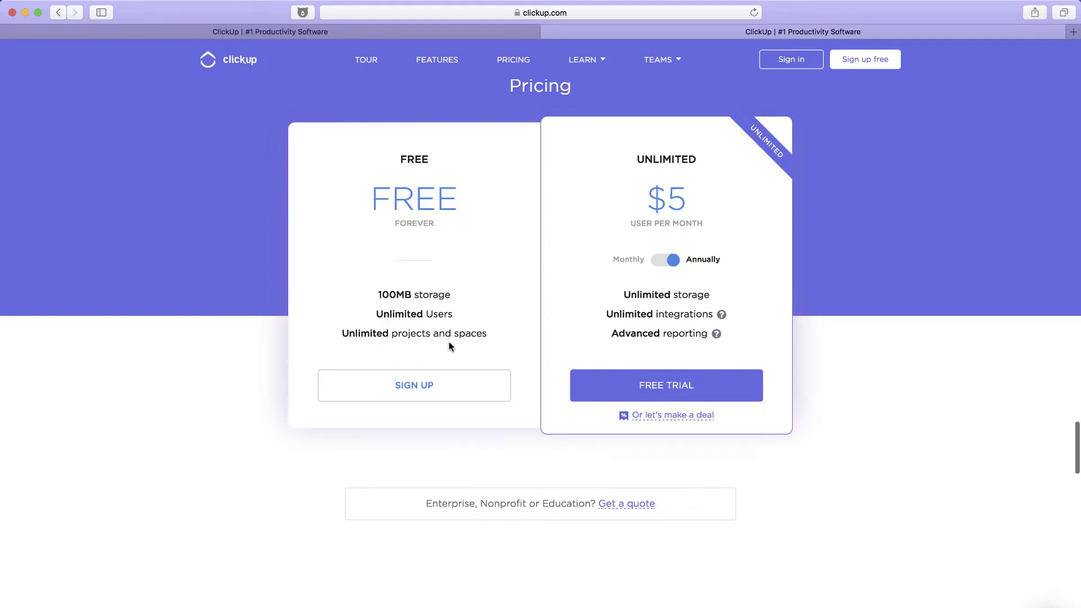
# Try the 'Or let's make a deal' form, lowering the offer to $7, then close it
pyautogui.moveTo(719, 315)
pyautogui.click(674, 423)
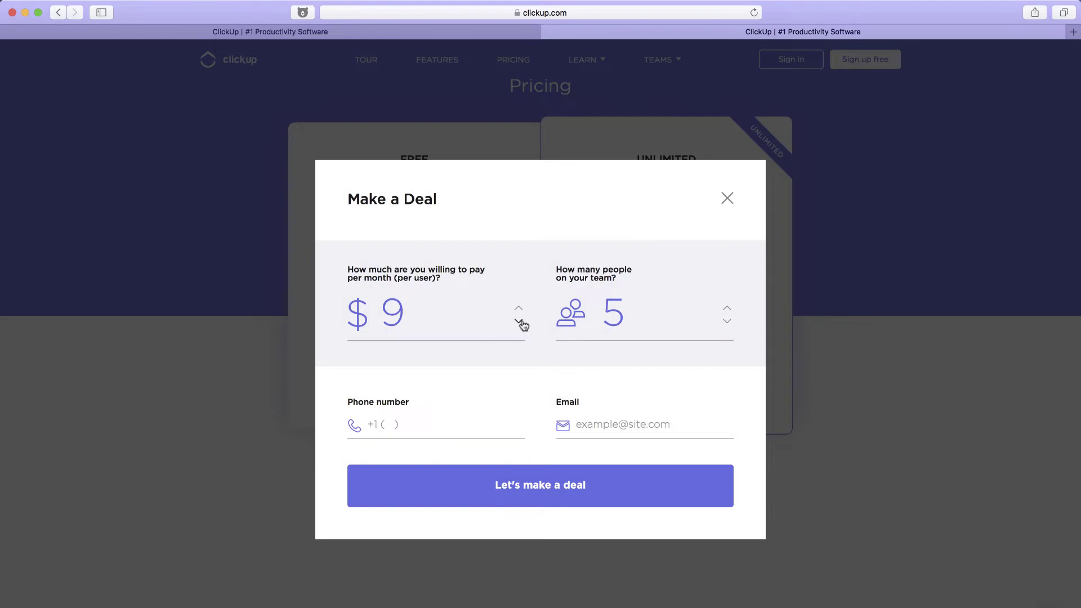
pyautogui.click(518, 322)
pyautogui.click(518, 321)
pyautogui.click(726, 202)
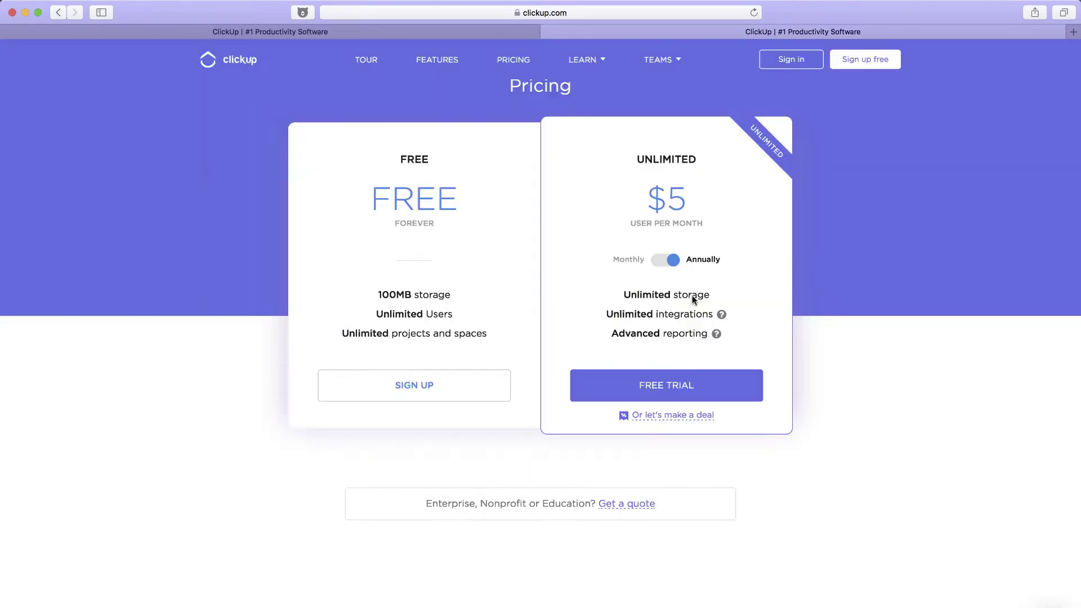
pyautogui.scroll(-5, 665, 425)
pyautogui.scroll(15, 664, 420)
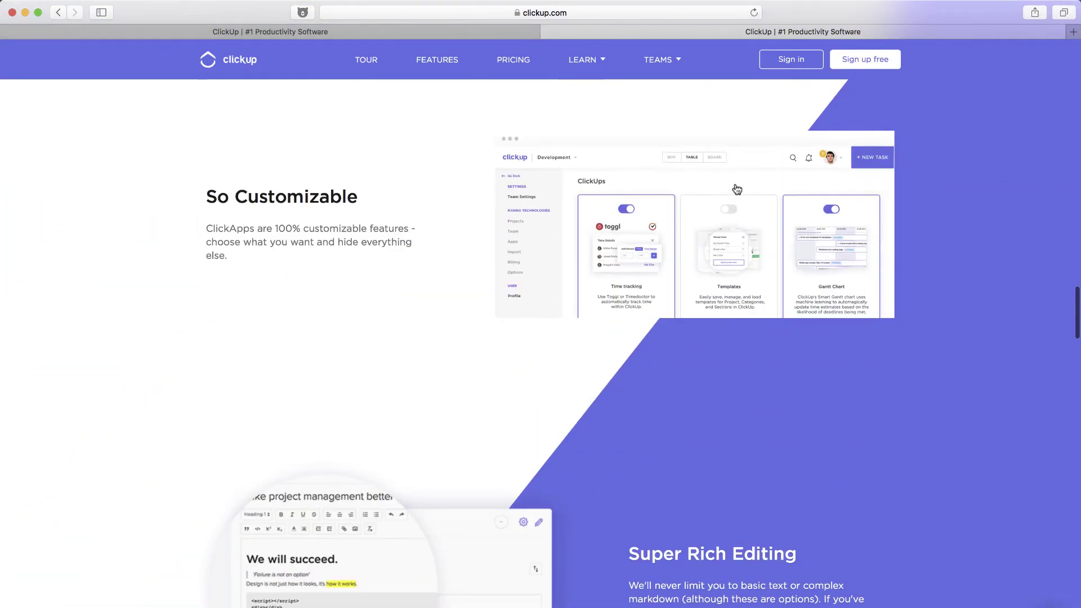
# Sign up free with the e-mail address, full name and a password, and submit the form
pyautogui.click(867, 58)
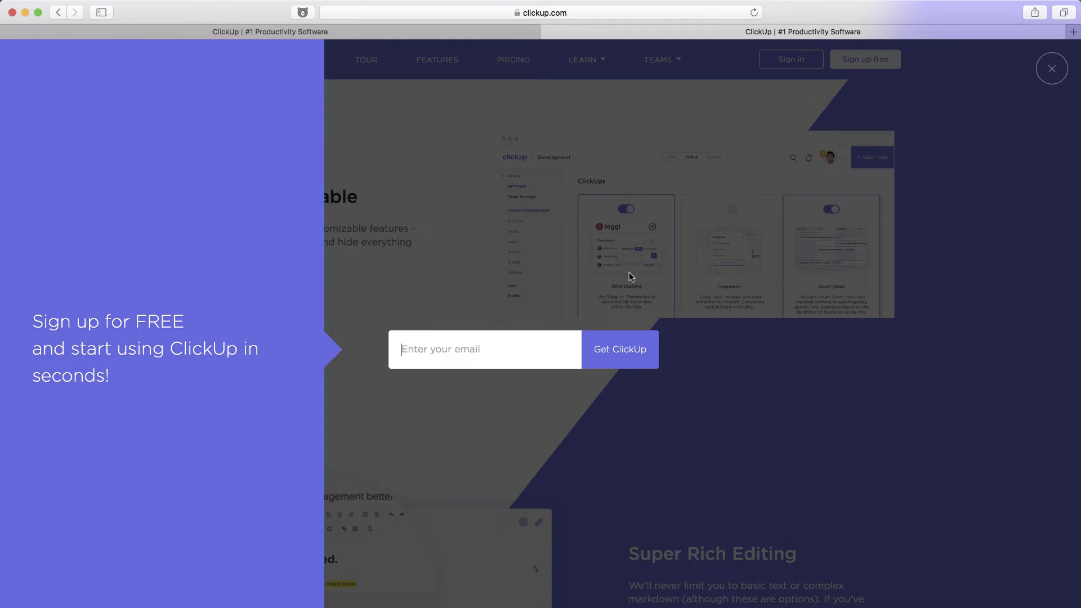
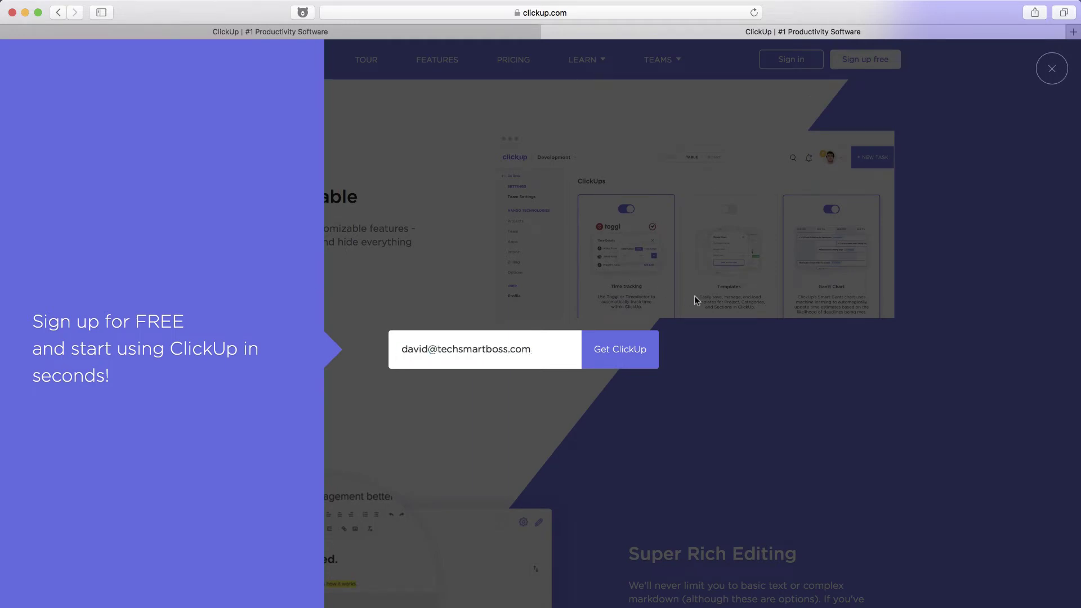
pyautogui.write('m')
pyautogui.click(623, 354)
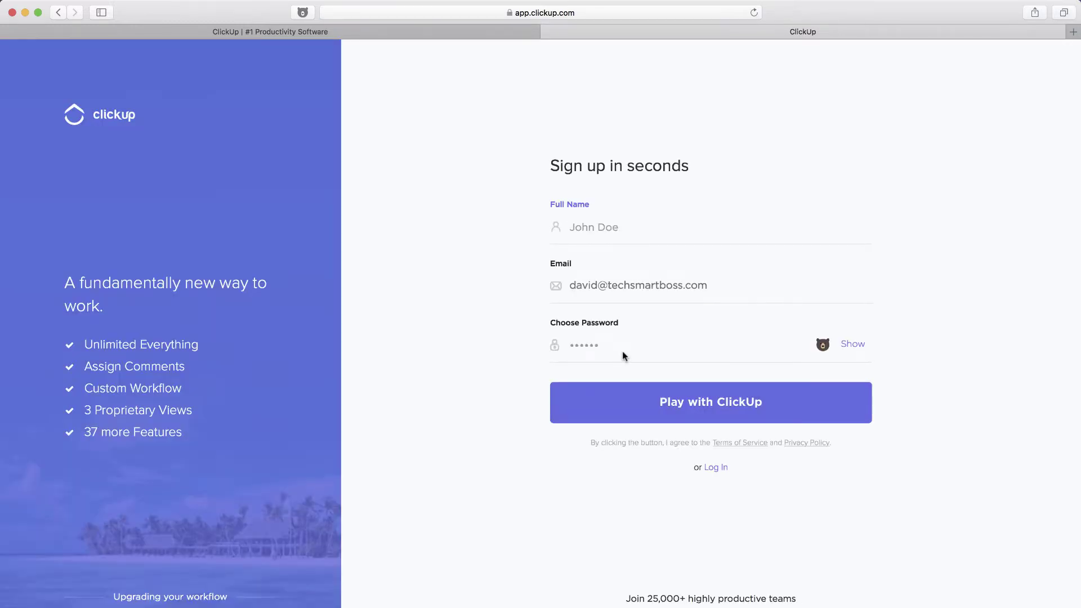
pyautogui.click(621, 345)
pyautogui.write('d')
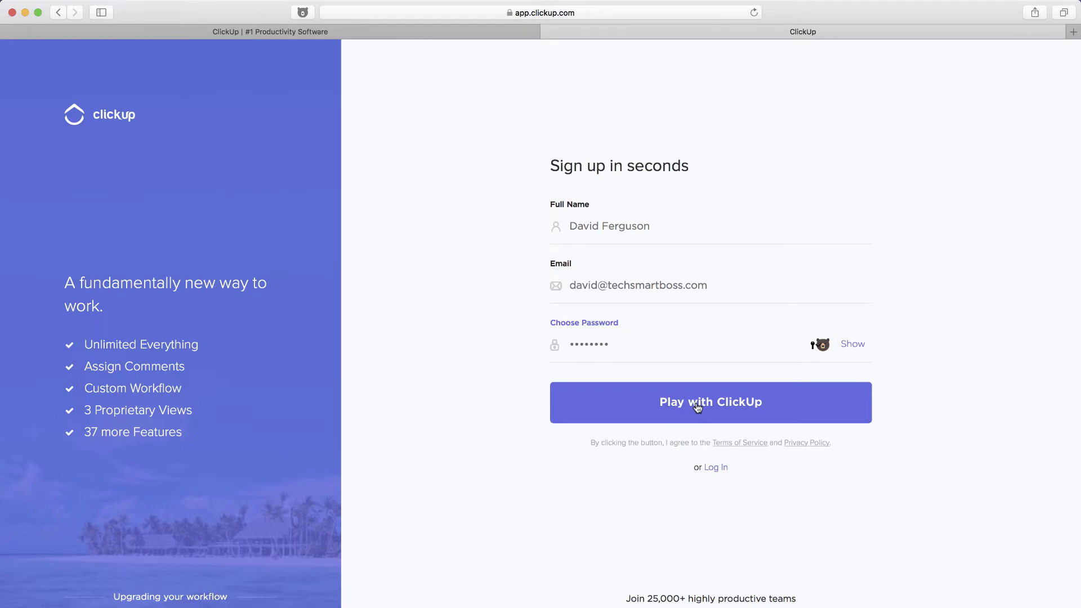
pyautogui.click(697, 407)
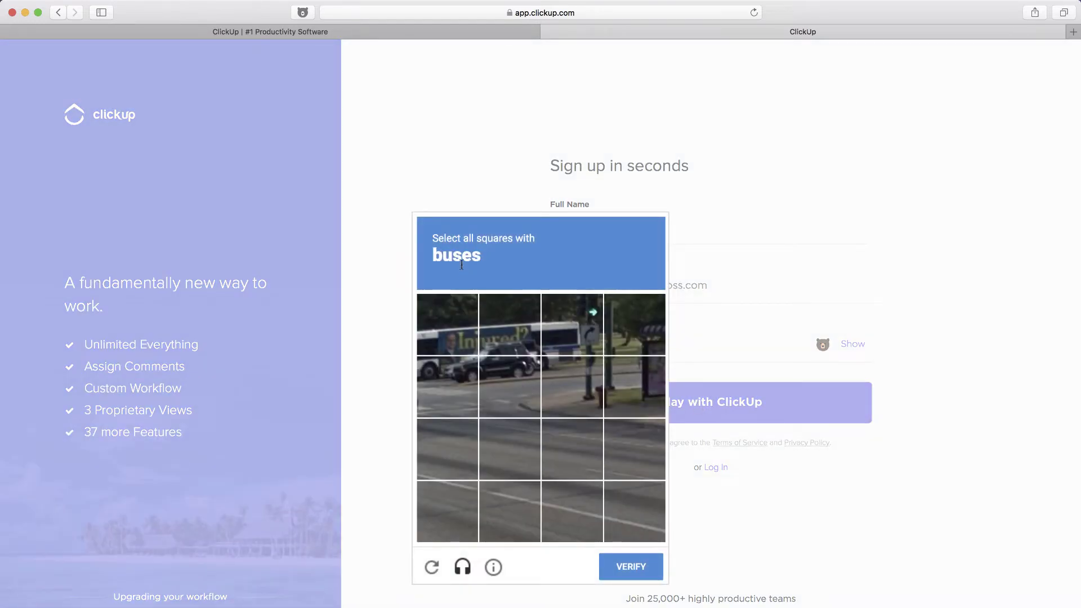
# Pass the image check by selecting the six bus squares and verifying
pyautogui.click(446, 337)
pyautogui.click(439, 374)
pyautogui.click(503, 370)
pyautogui.click(510, 339)
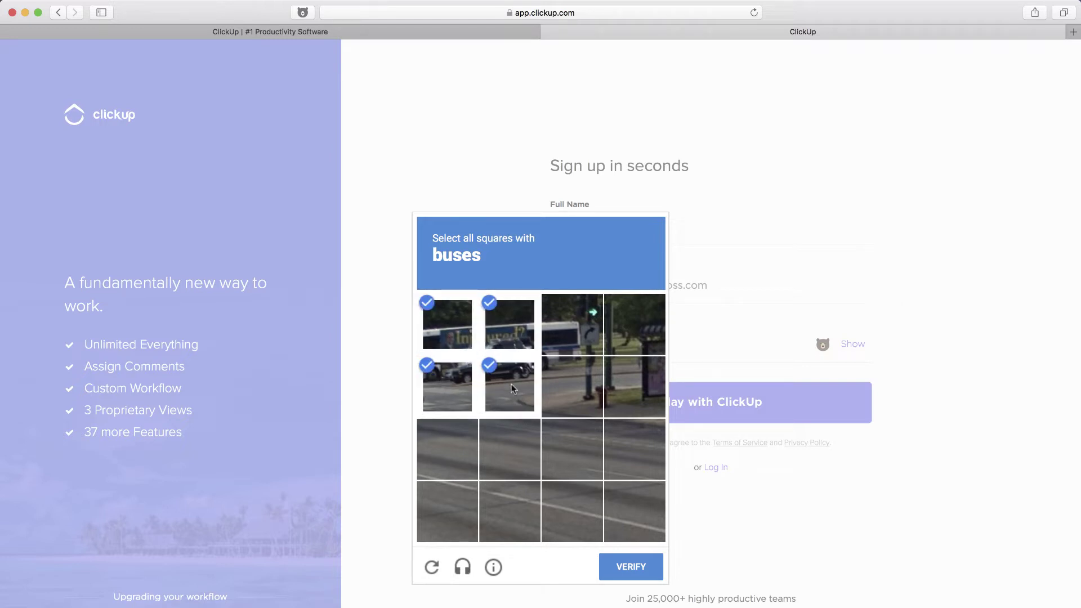
pyautogui.click(562, 337)
pyautogui.click(560, 380)
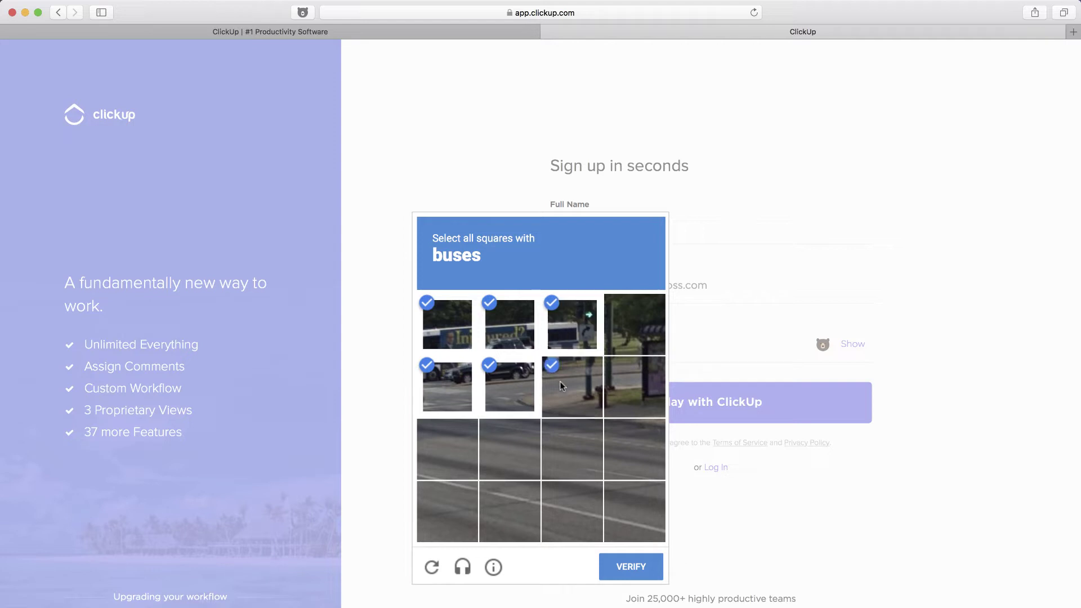
pyautogui.click(629, 567)
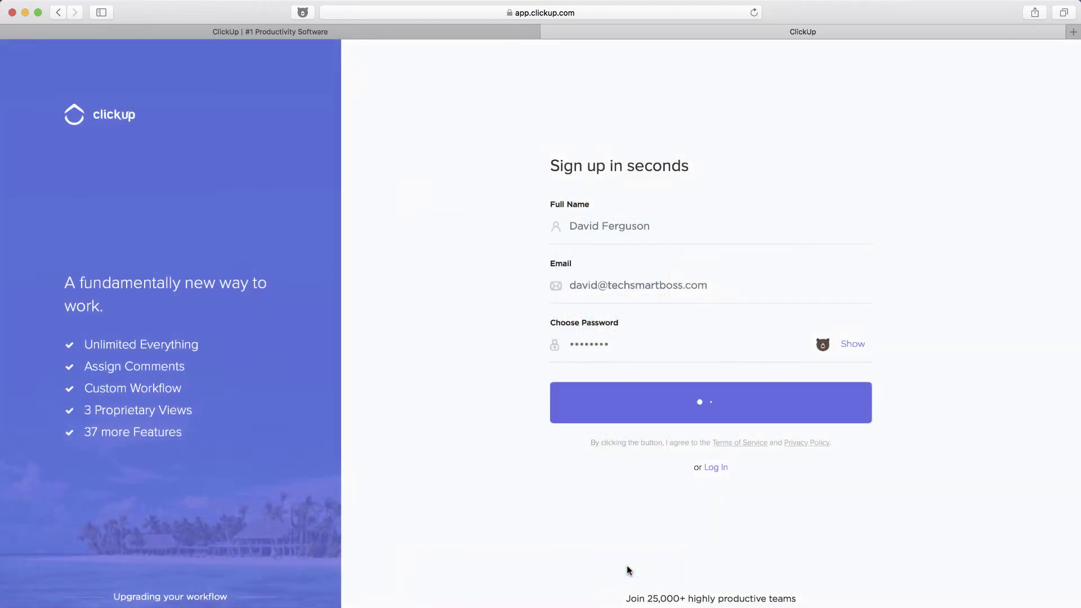
# Decline saving the password and submit the confirmation code from the e-mail
pyautogui.click(583, 106)
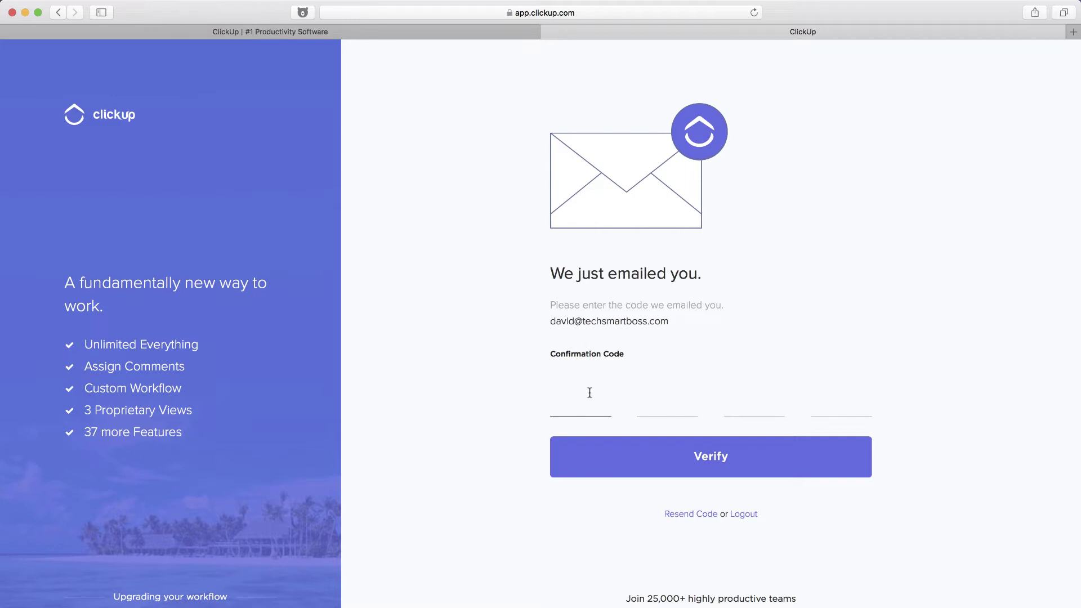
pyautogui.click(711, 457)
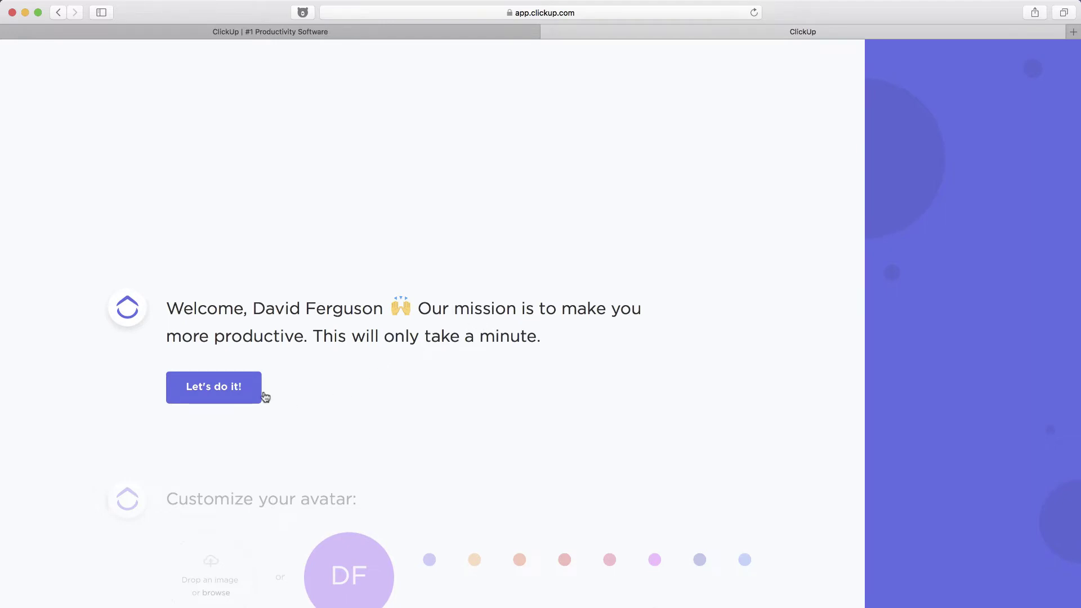
# Keep the default avatar, choose the pink colour theme, and skip personal integrations
pyautogui.click(219, 389)
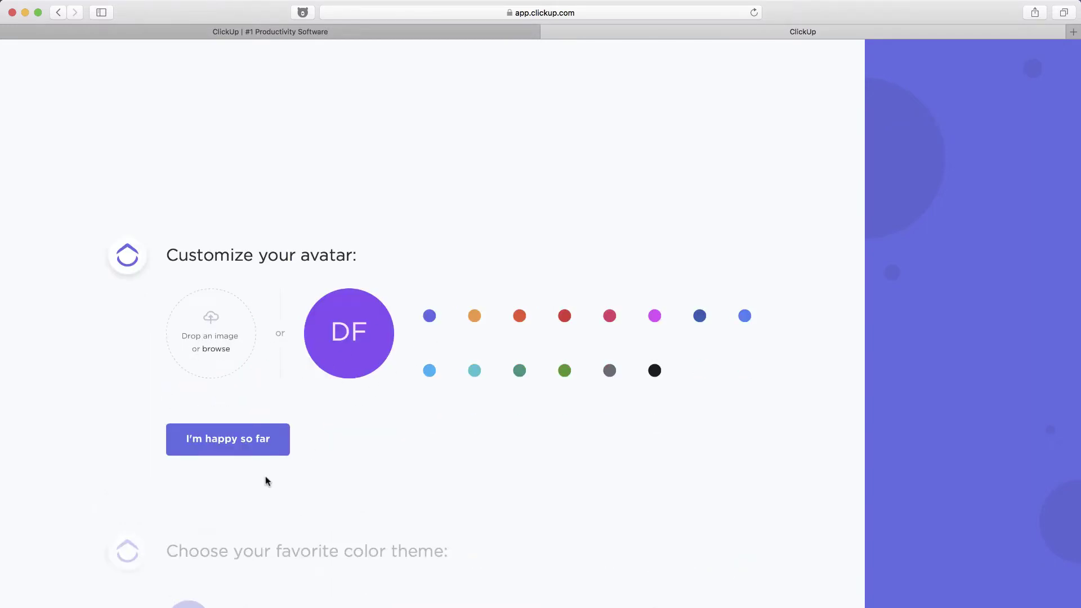
pyautogui.click(220, 442)
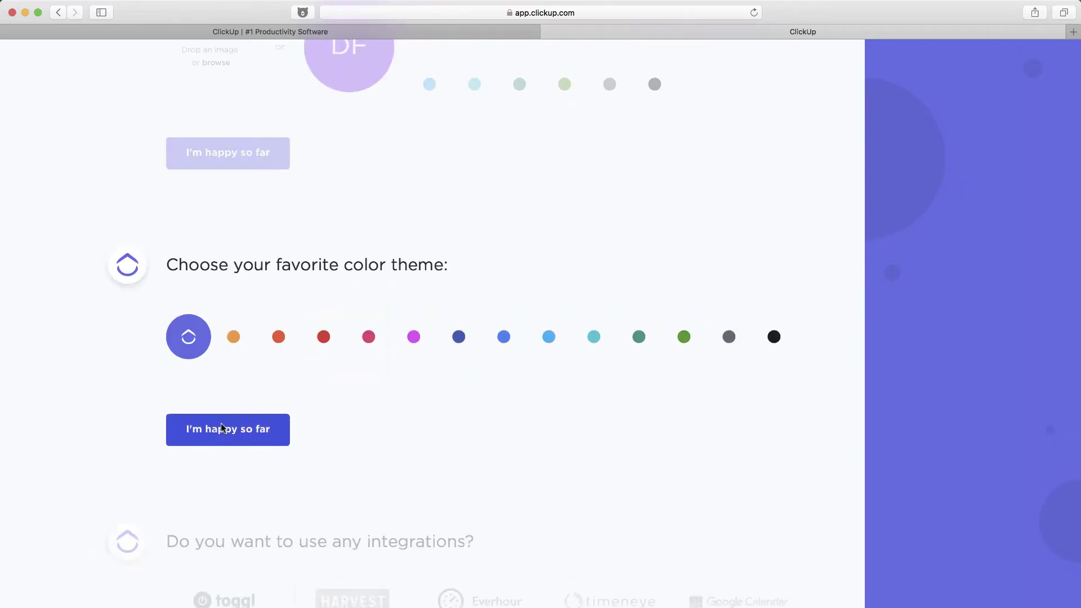
pyautogui.click(458, 337)
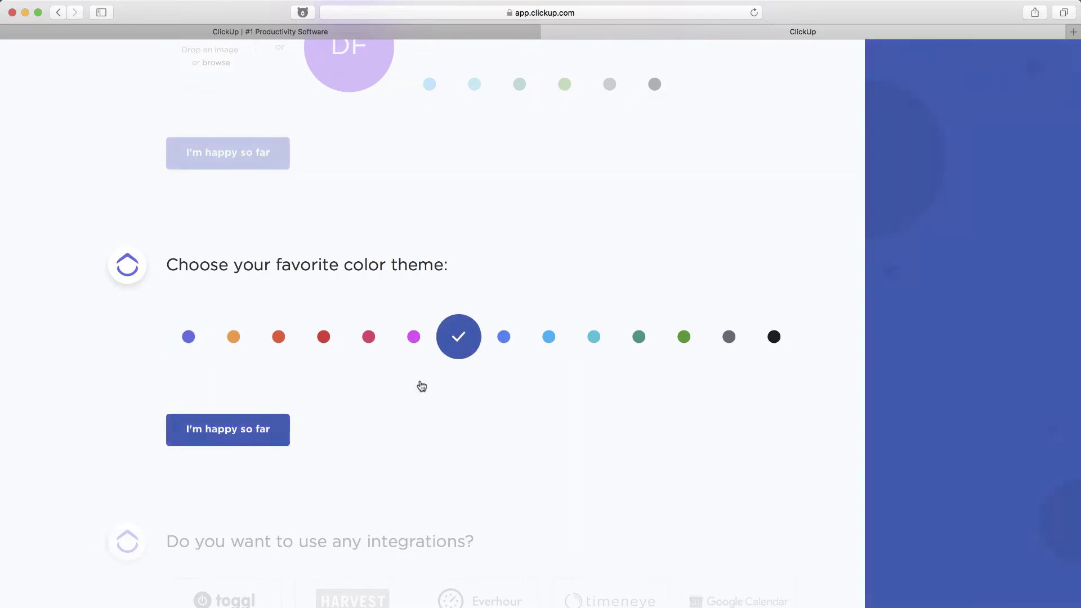
pyautogui.click(368, 338)
pyautogui.click(234, 433)
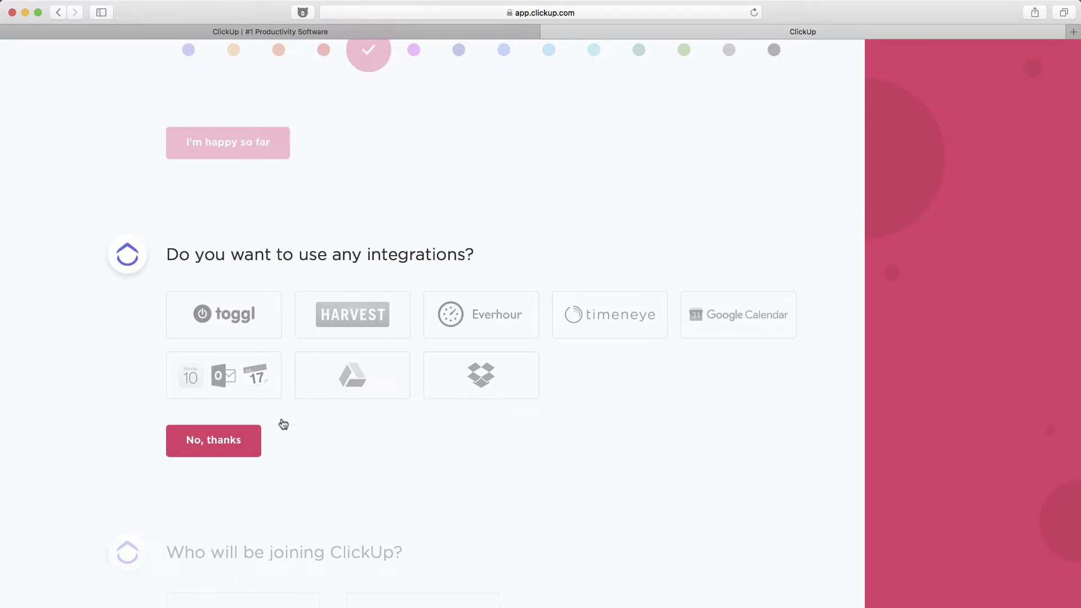
pyautogui.click(216, 440)
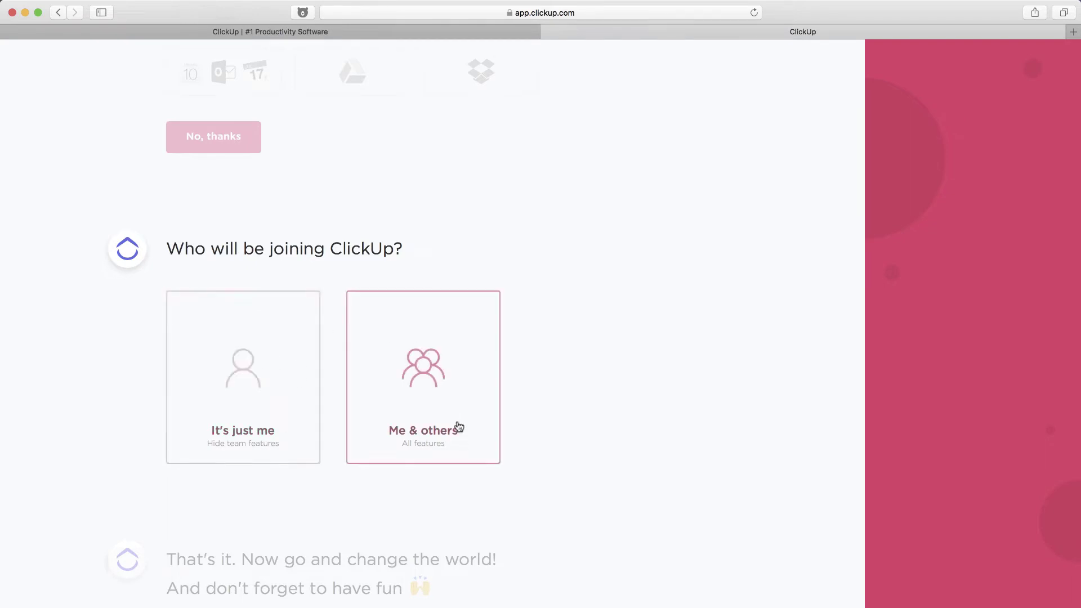
# Set up a team for others named 'Tech Smart Boss' Team' with no invites and default avatar
pyautogui.click(422, 382)
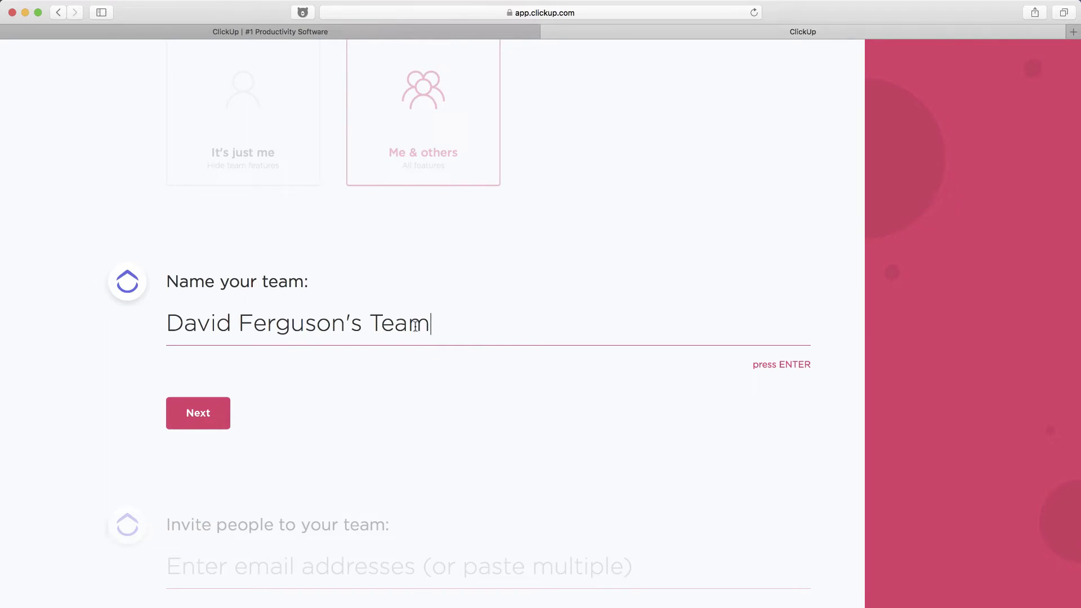
pyautogui.keyDown('shift'); pyautogui.click(352, 325); pyautogui.keyUp('shift')
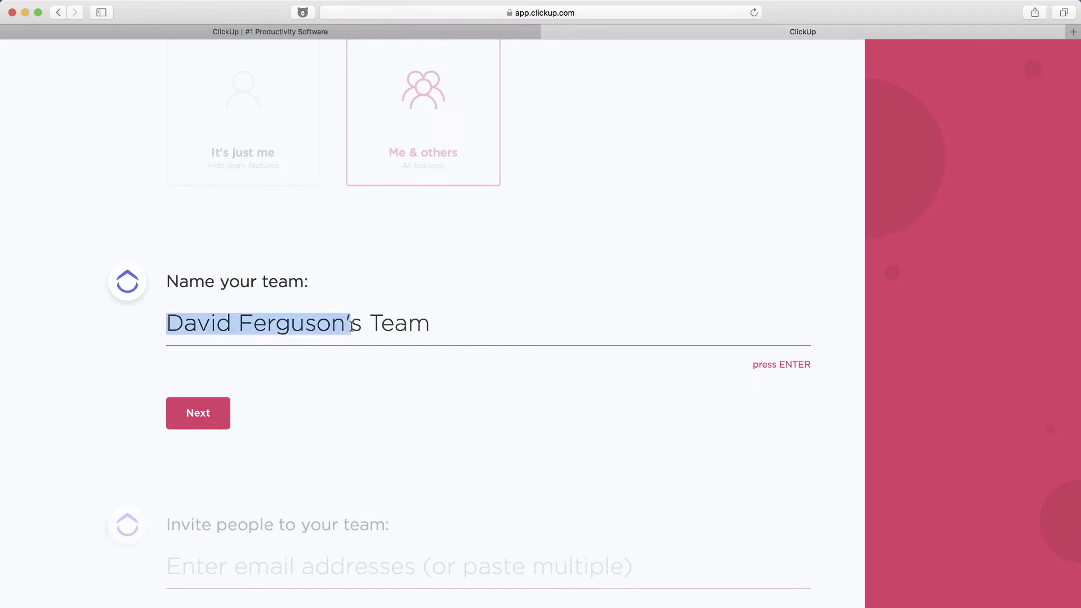
pyautogui.write('Tech Smart S')
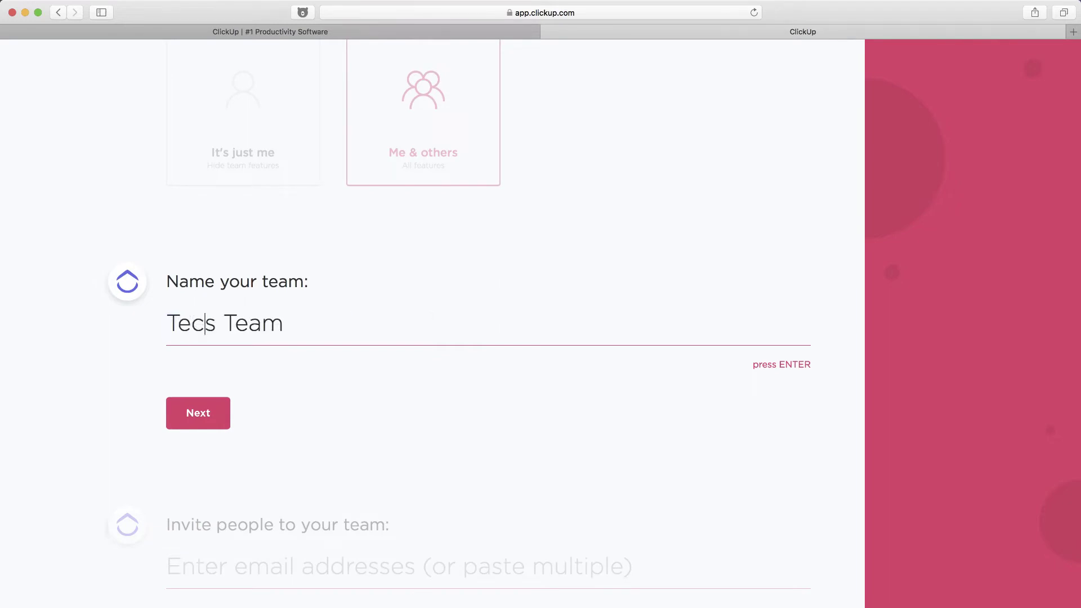
pyautogui.write('Bos')
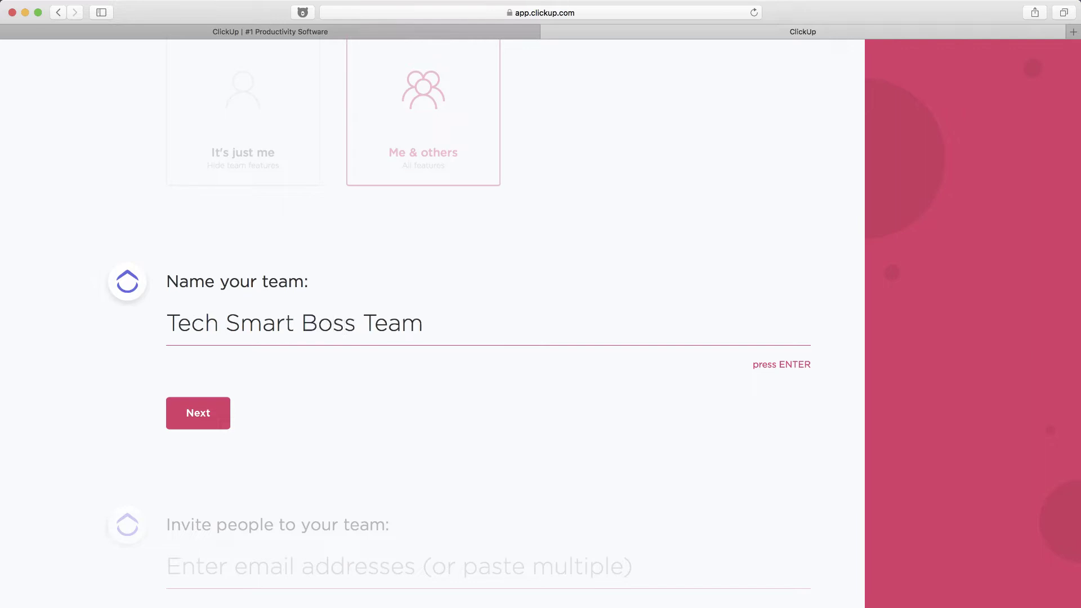
pyautogui.write('’')
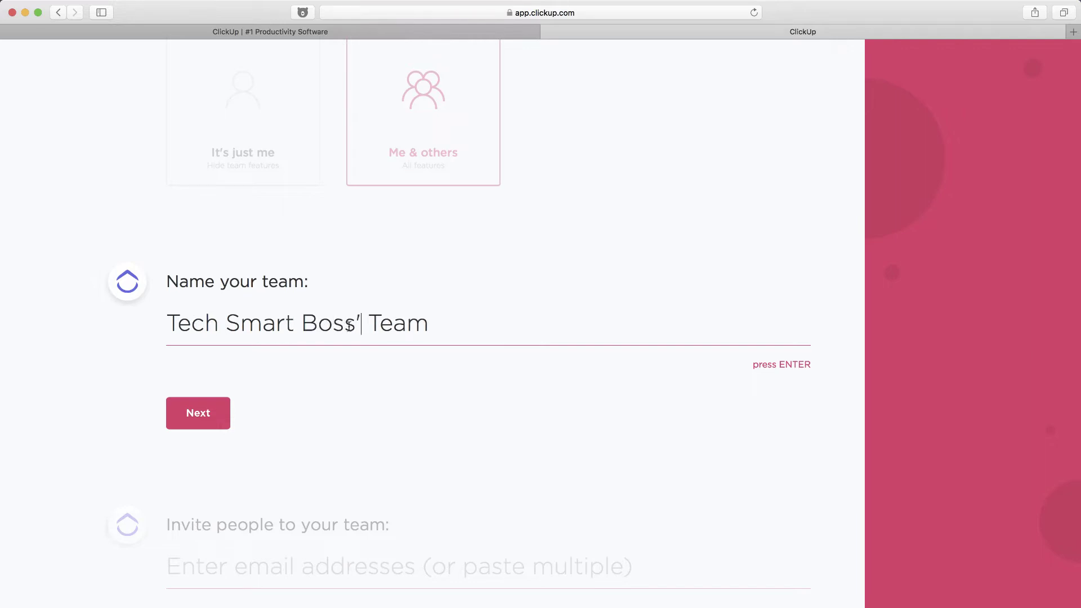
pyautogui.click(206, 418)
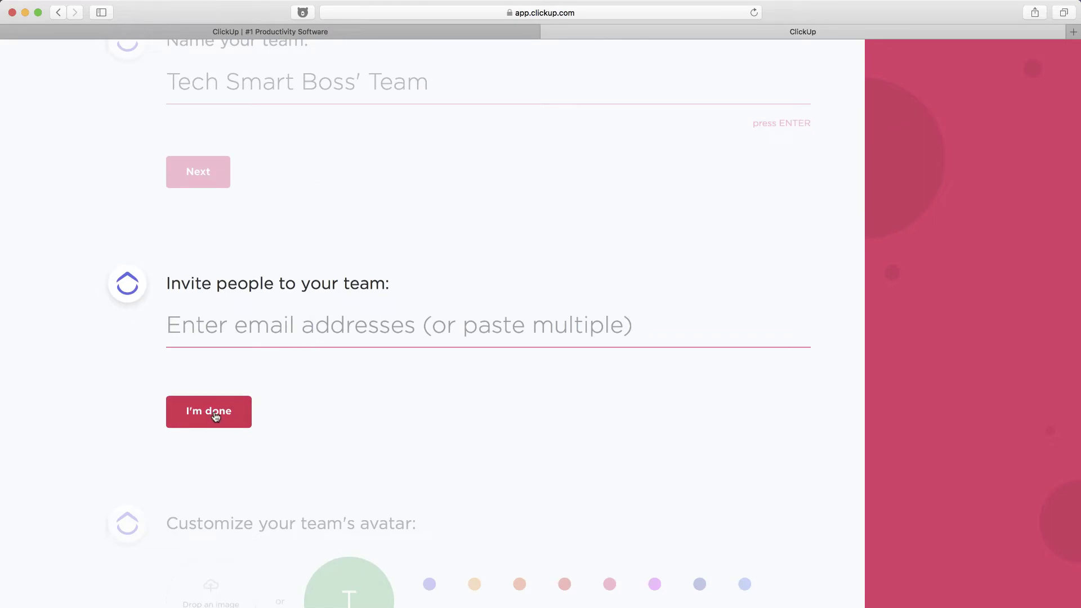
pyautogui.click(214, 415)
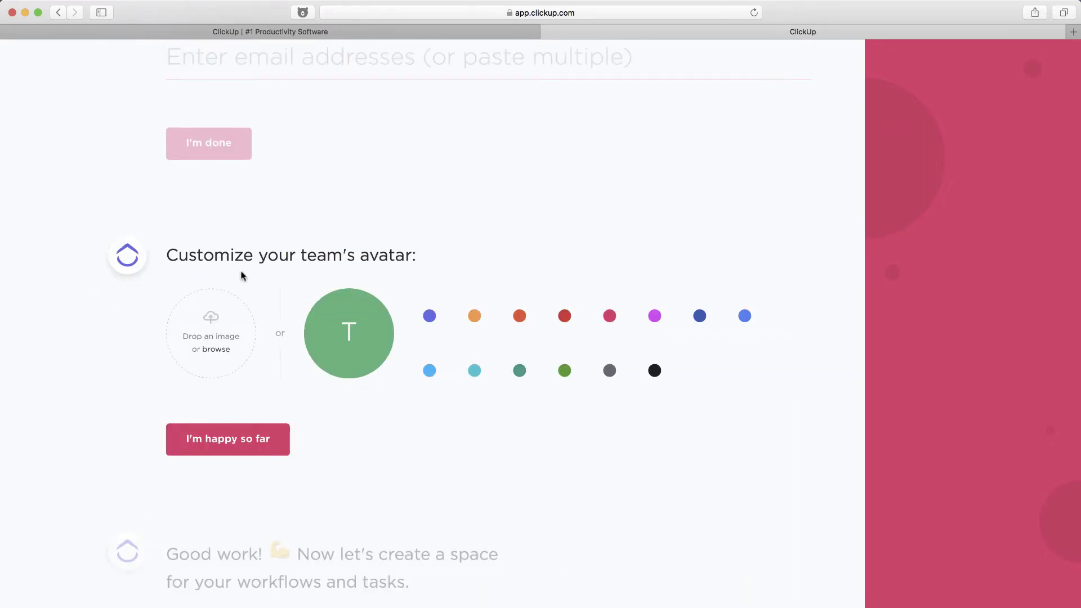
pyautogui.click(226, 436)
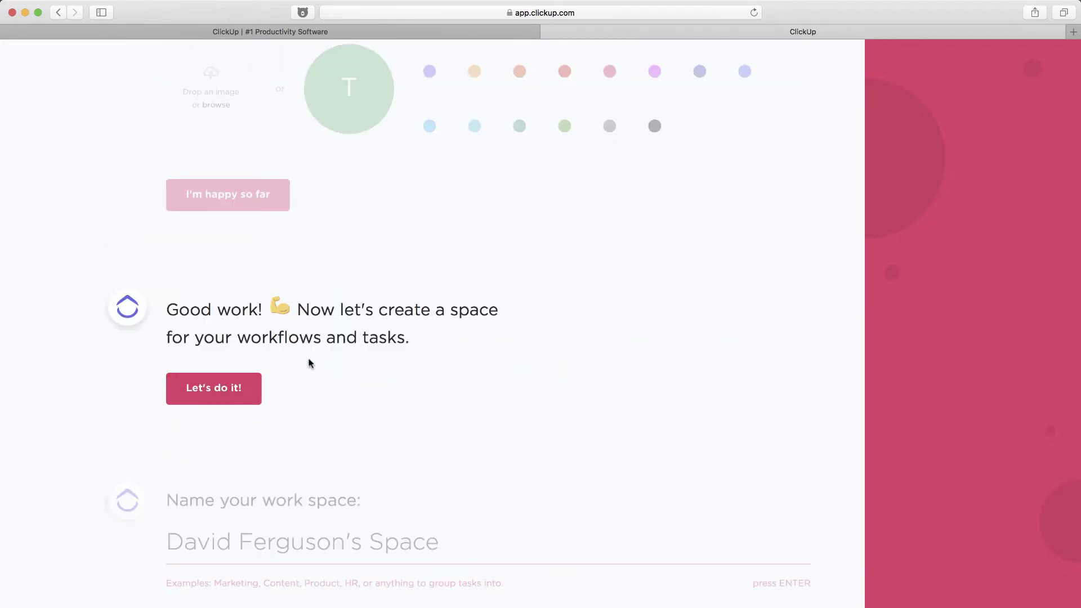
# Name the space 'Tech Smart Boss' Space' and enable the Priorities and Multiple Assignees ClickApps
pyautogui.click(229, 388)
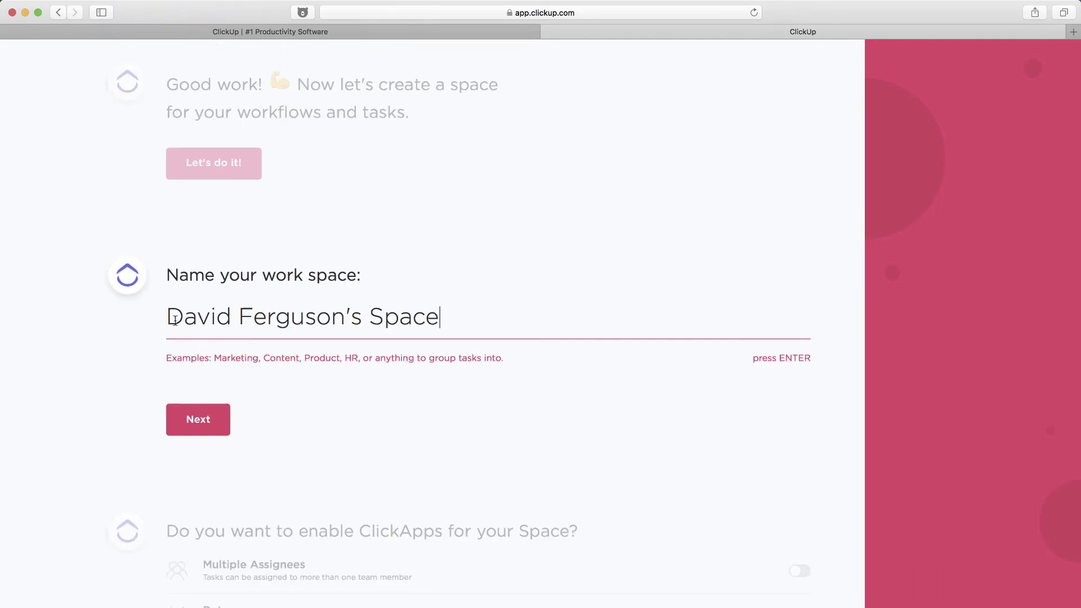
pyautogui.moveTo(167, 317); pyautogui.dragTo(341, 319)
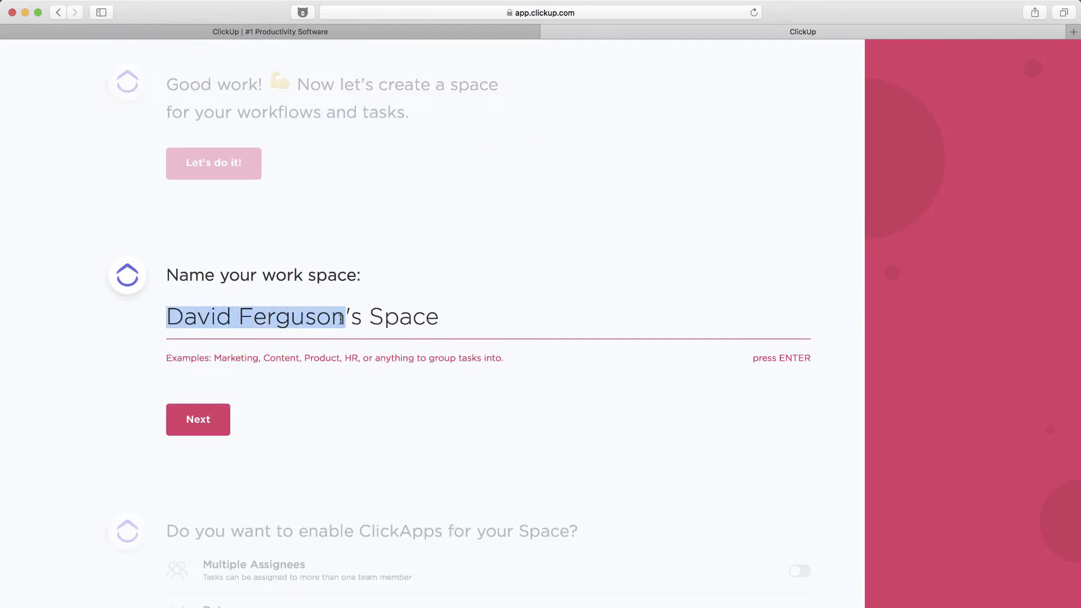
pyautogui.write('Tech Smart Bos')
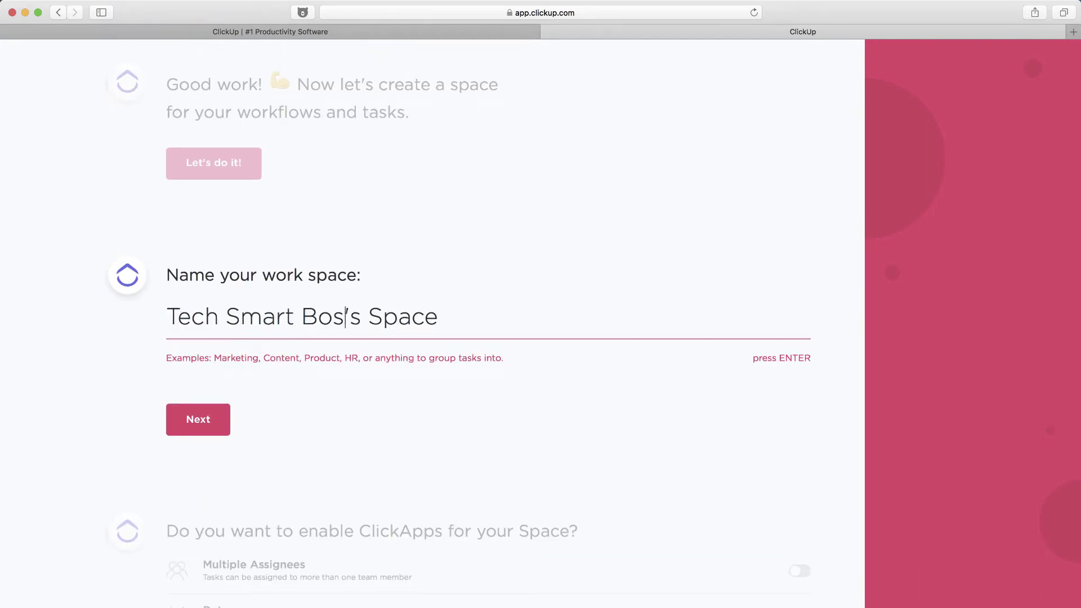
pyautogui.press('BackSpace')
pyautogui.press('Right')
pyautogui.write("'")
pyautogui.click(203, 420)
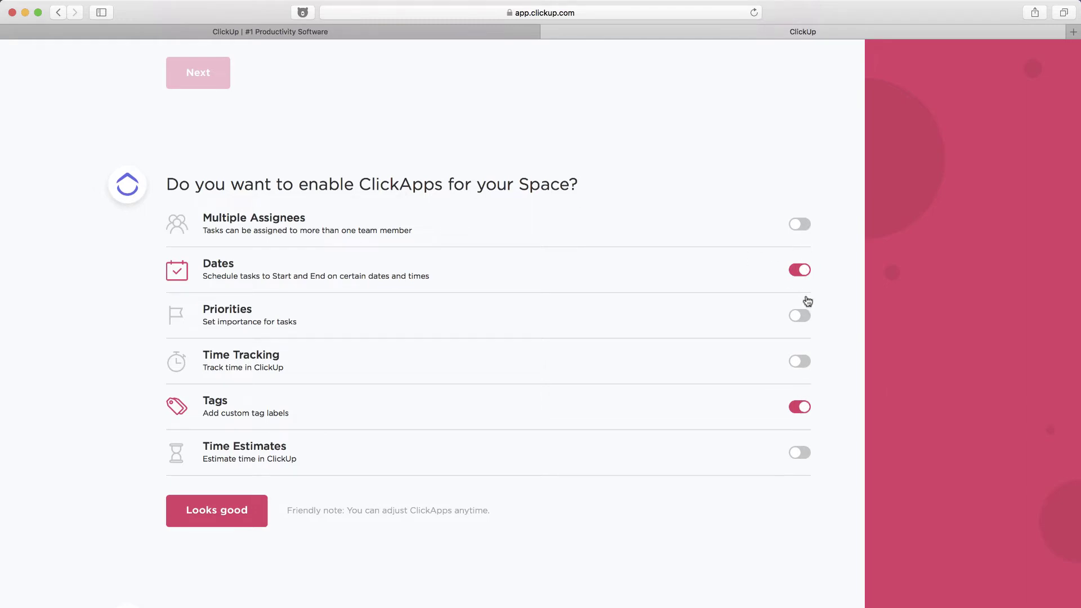
pyautogui.click(802, 318)
pyautogui.click(801, 226)
# Accept the ClickApps, choose Simple Statuses, skip integrations and imports, and finish onboarding
pyautogui.click(224, 513)
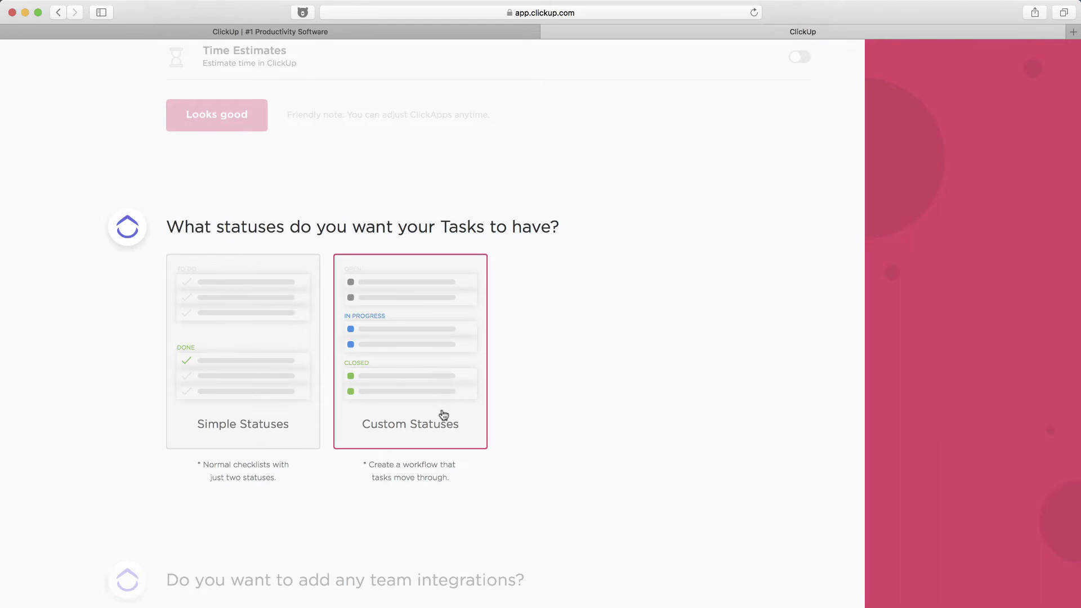
pyautogui.click(268, 405)
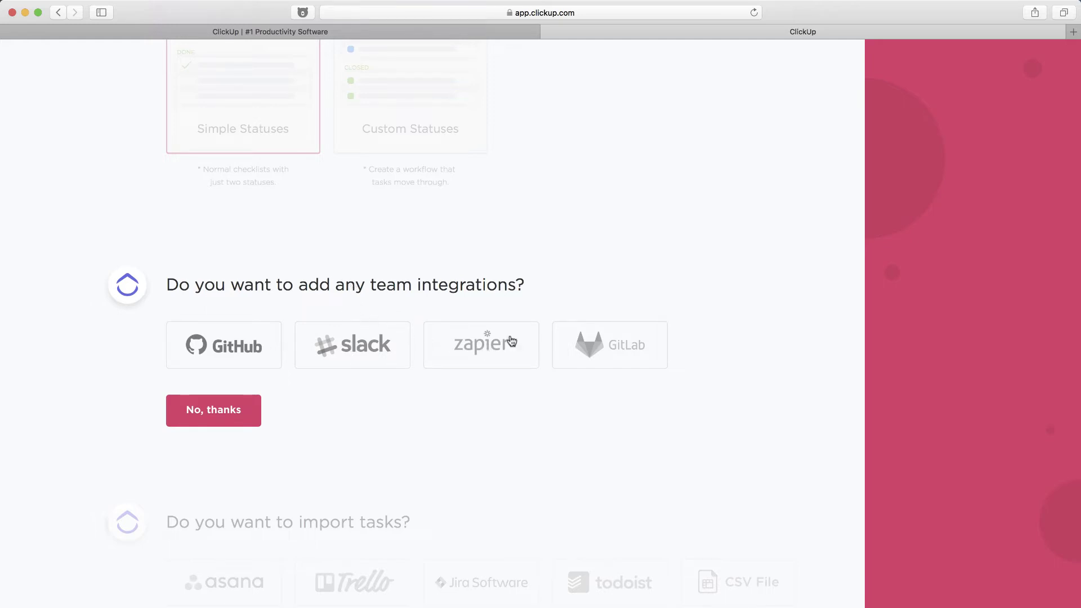
pyautogui.click(214, 412)
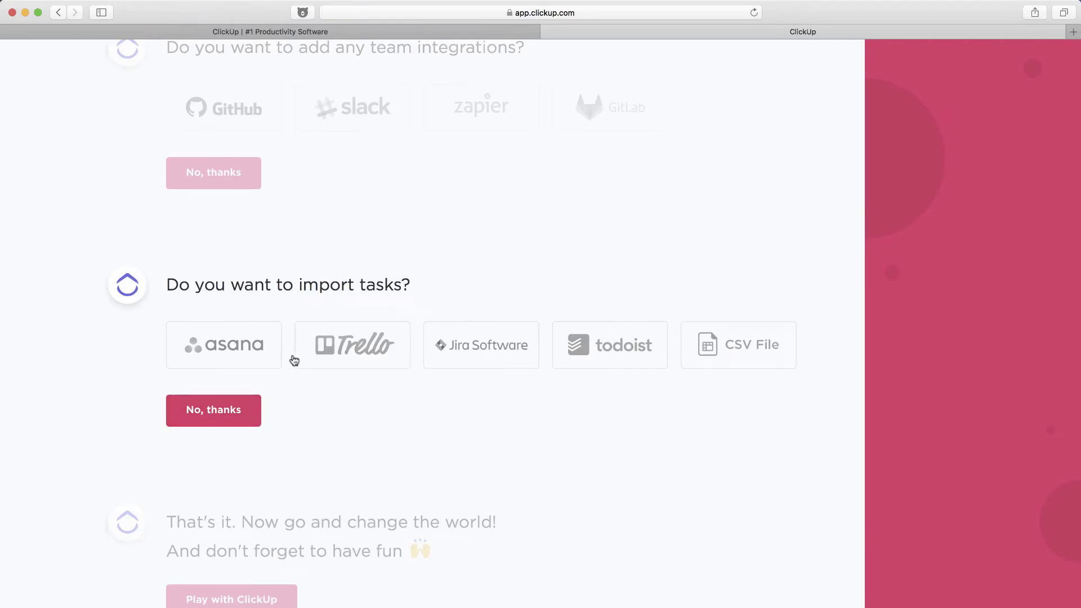
pyautogui.click(216, 412)
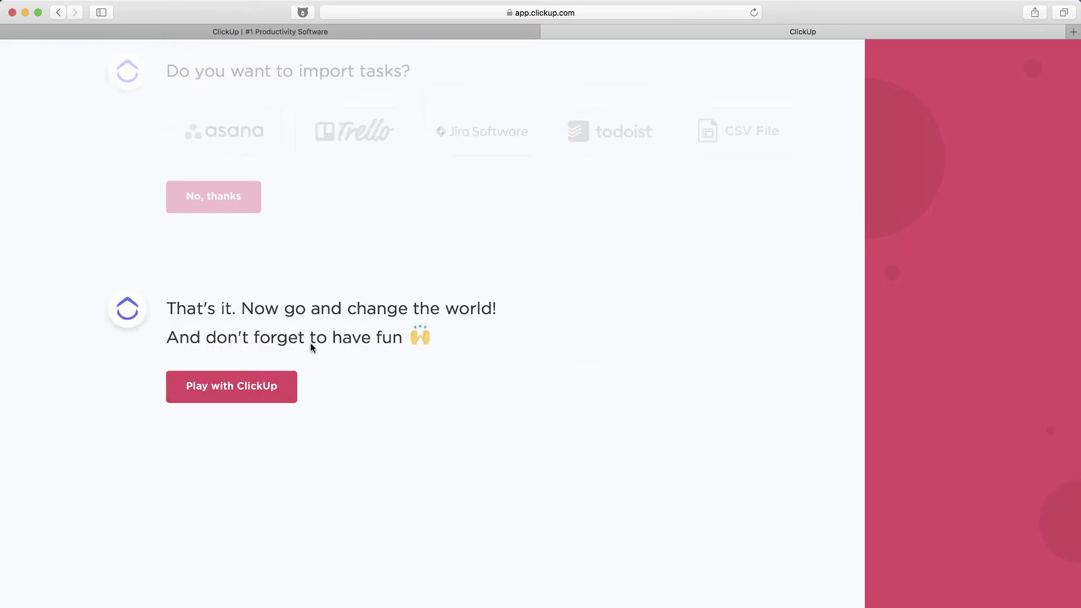
pyautogui.click(251, 388)
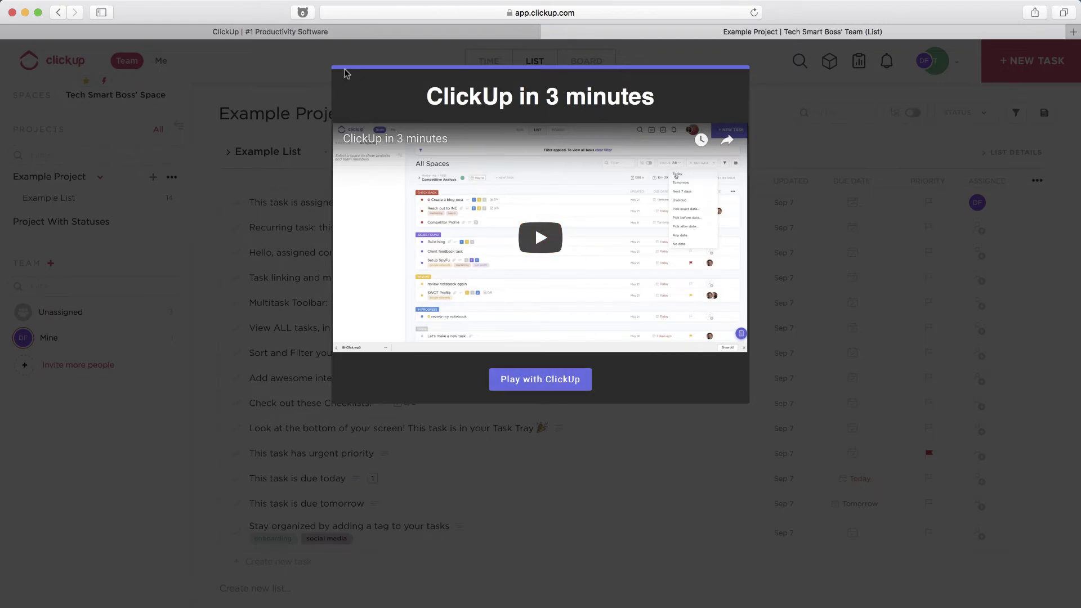
# Dismiss the intro video, filter the list to Unassigned tasks, and close the Spaces tip
pyautogui.click(540, 380)
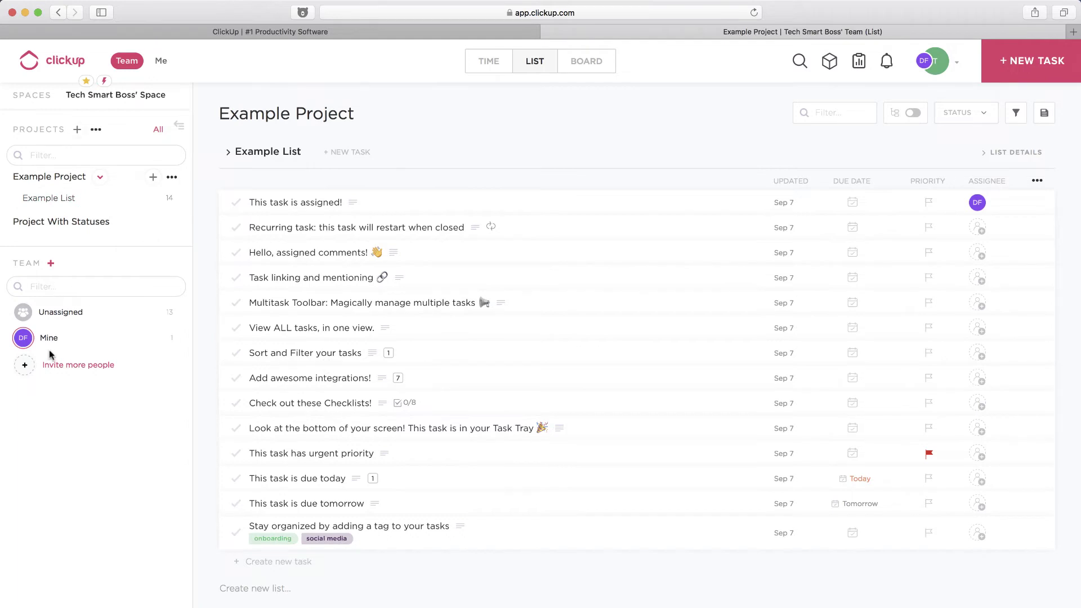
pyautogui.click(58, 317)
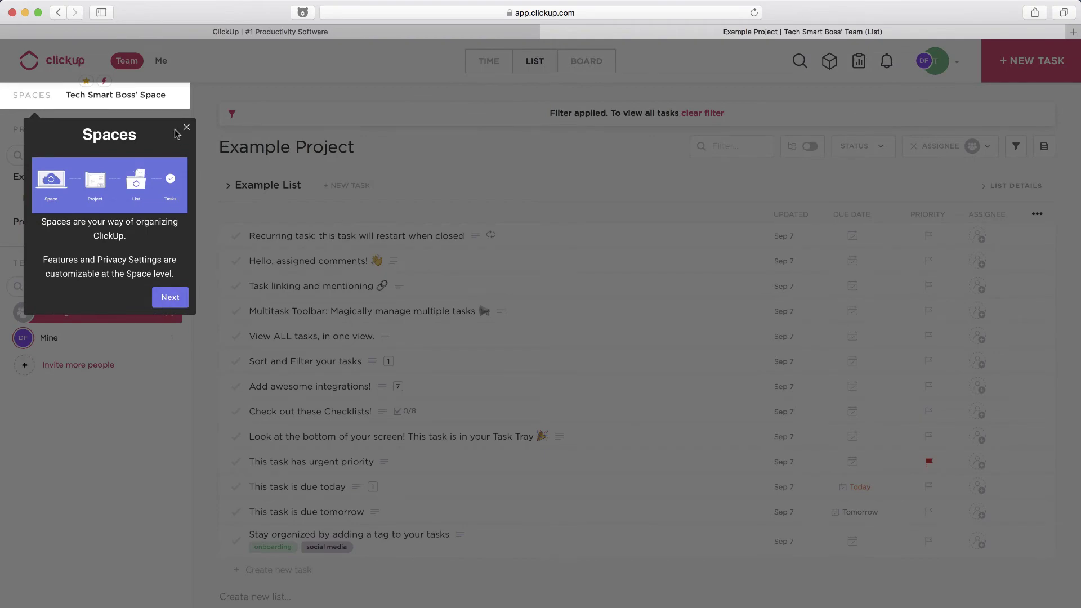
pyautogui.click(187, 129)
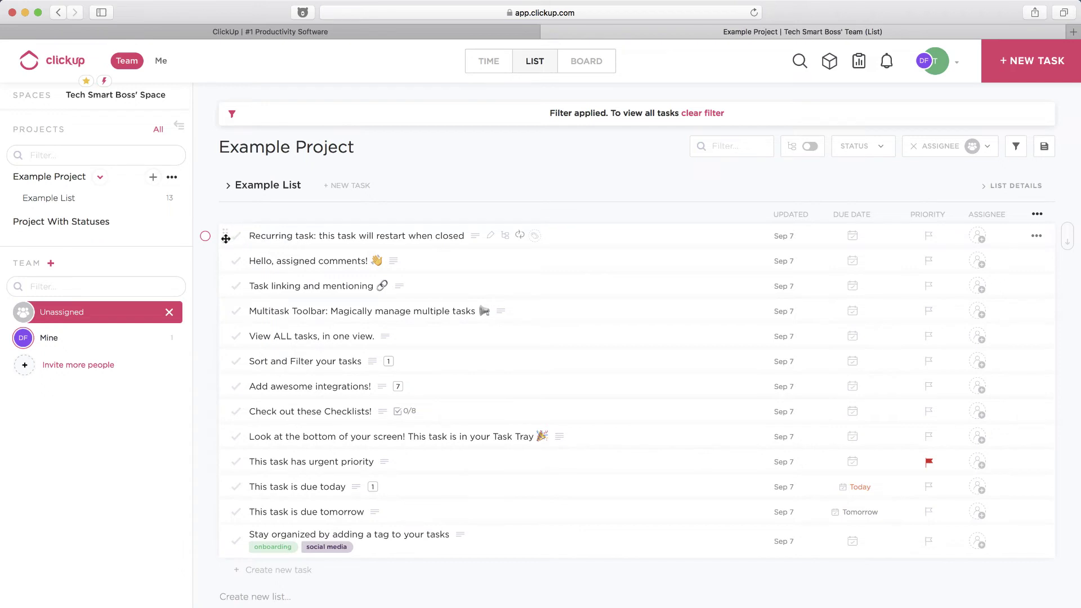
pyautogui.moveTo(226, 239)
pyautogui.mouseDown()
pyautogui.moveTo(226, 261)
pyautogui.moveTo(228, 235)
pyautogui.mouseUp()
# Open the Recurring task's details, dismiss the status tip, and expand the full description
pyautogui.click(397, 237)
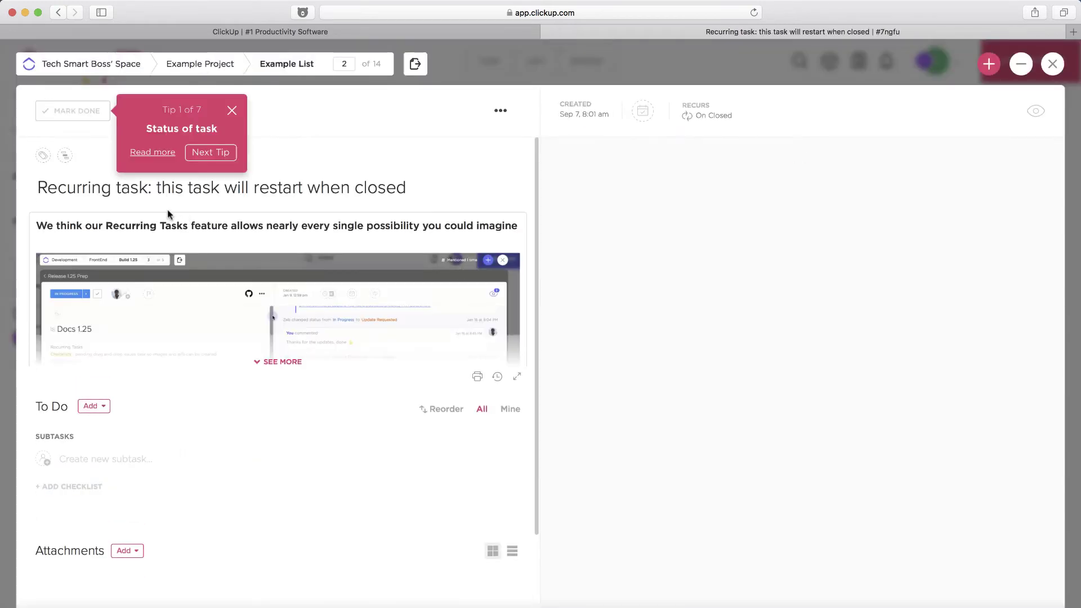
pyautogui.click(231, 111)
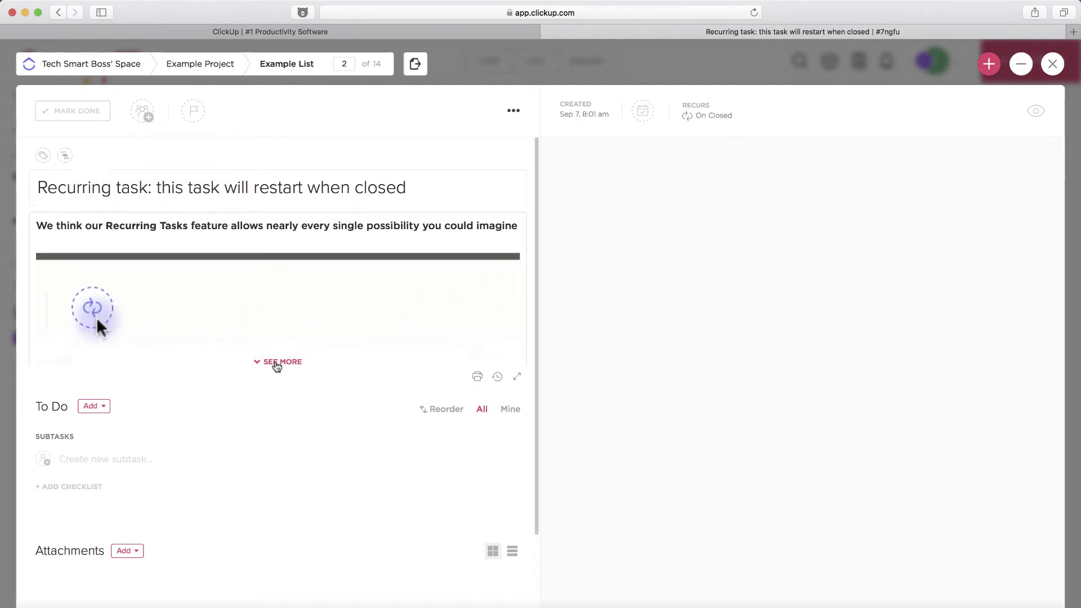
pyautogui.click(276, 363)
pyautogui.scroll(-3, 276, 366)
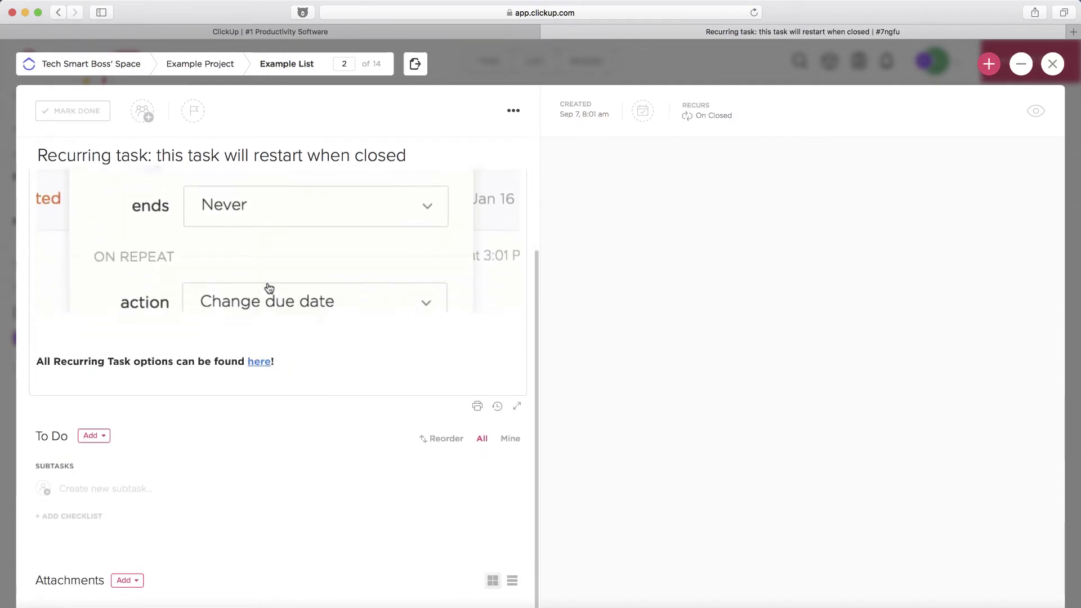
# Peek at the To Do and Attachments add options and the extra-actions menu, then close the task
pyautogui.click(105, 443)
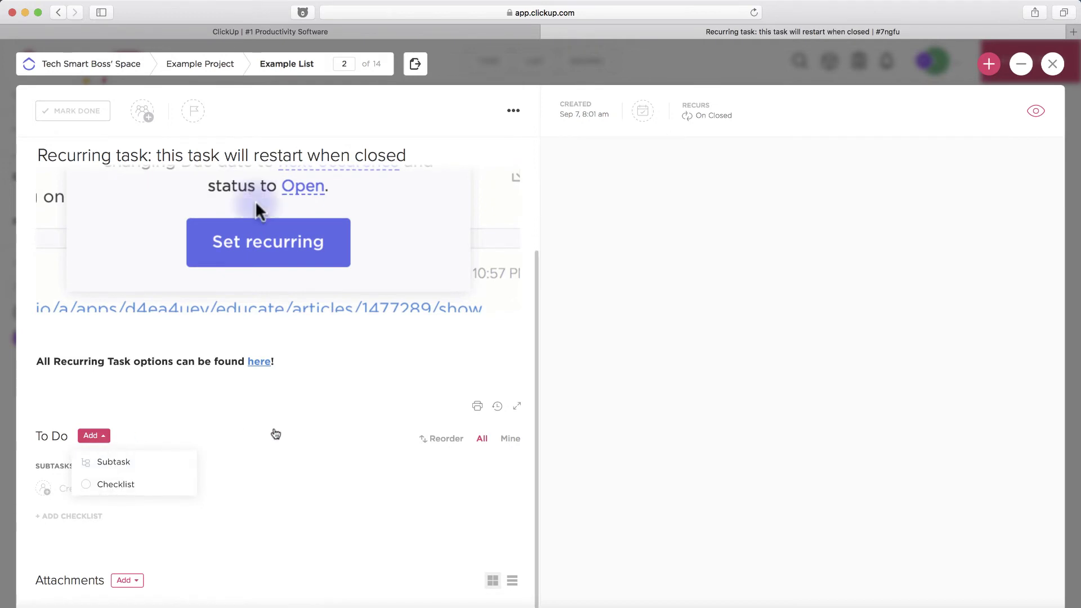
pyautogui.click(276, 434)
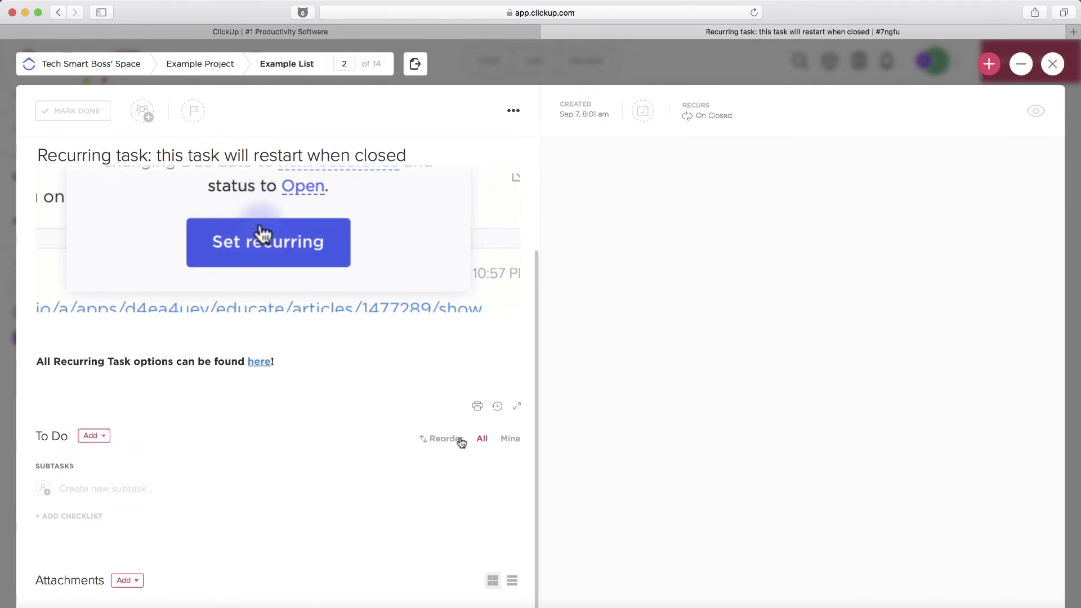
pyautogui.click(132, 586)
pyautogui.click(332, 472)
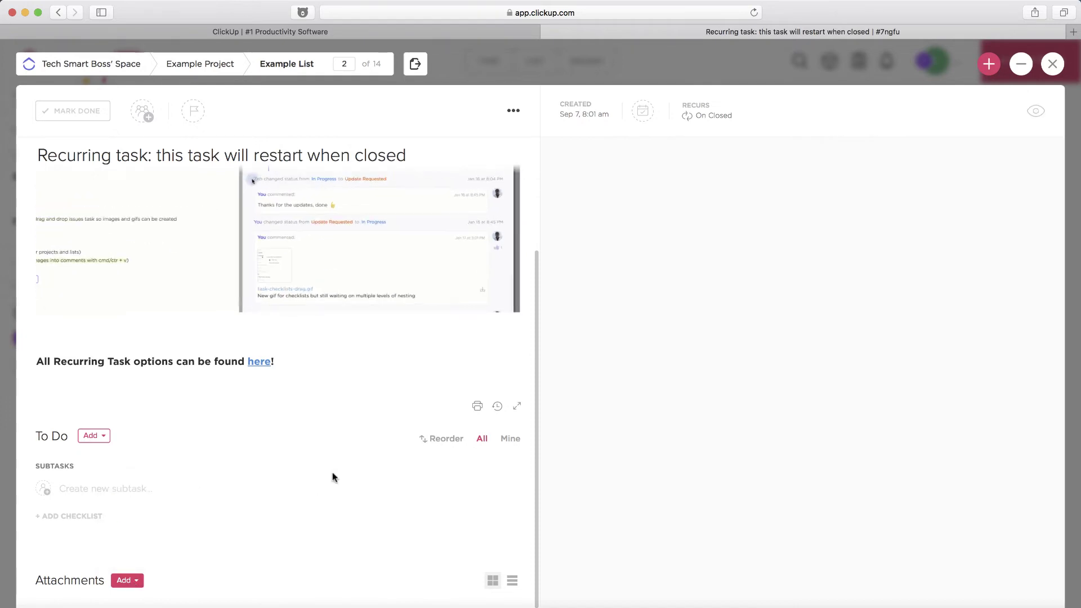
pyautogui.scroll(3, 332, 471)
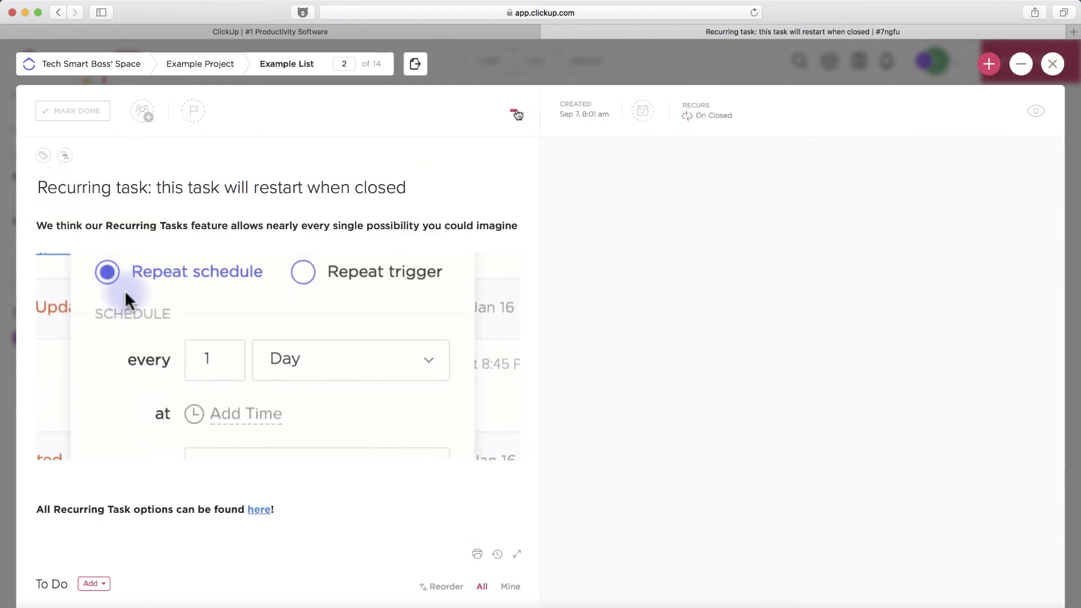
pyautogui.click(513, 112)
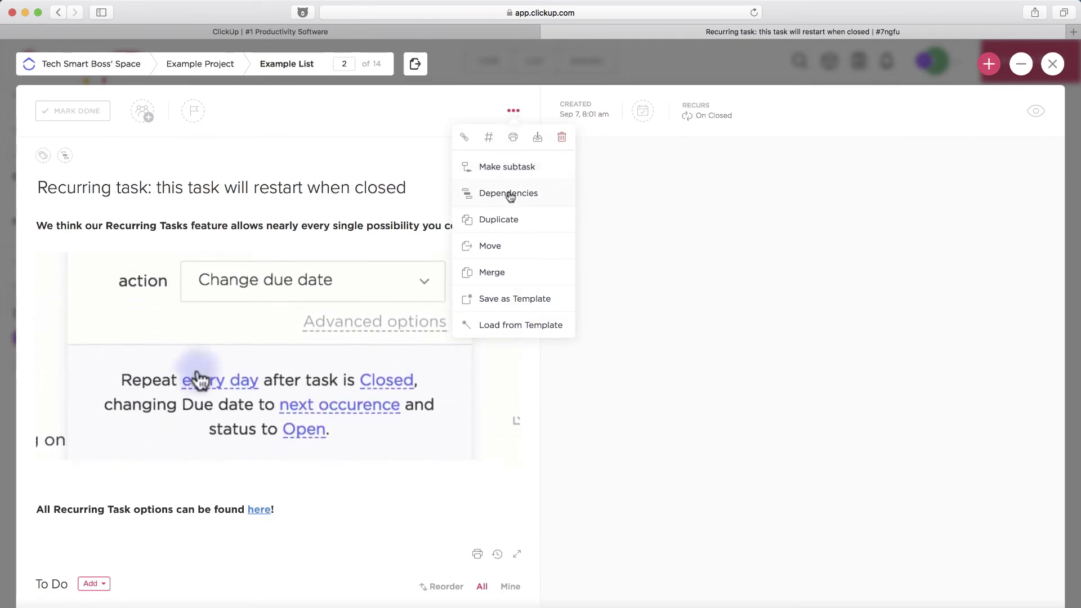
pyautogui.click(514, 112)
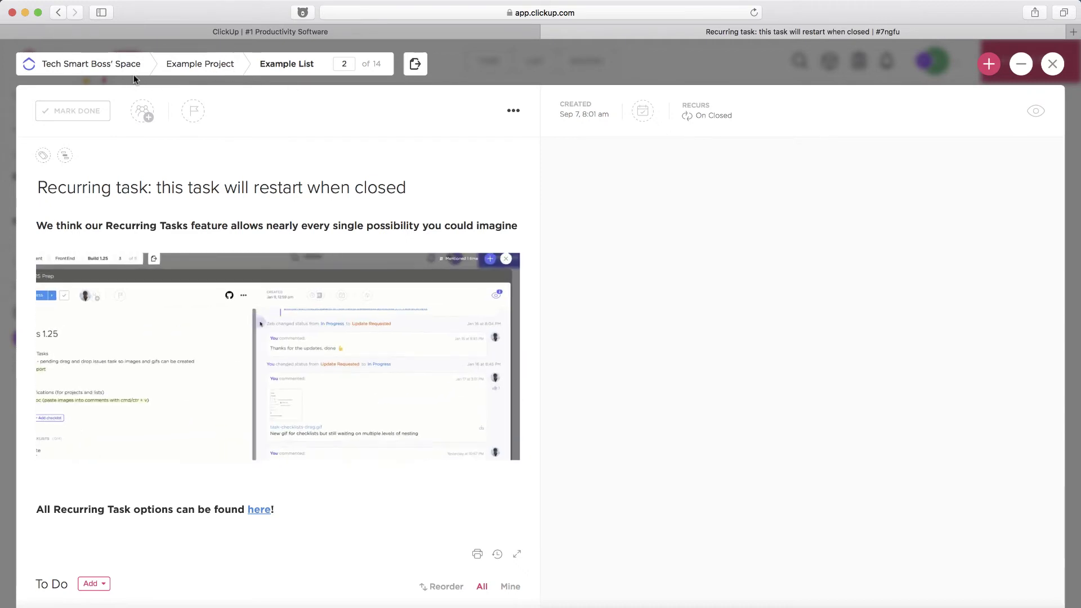
pyautogui.click(1052, 65)
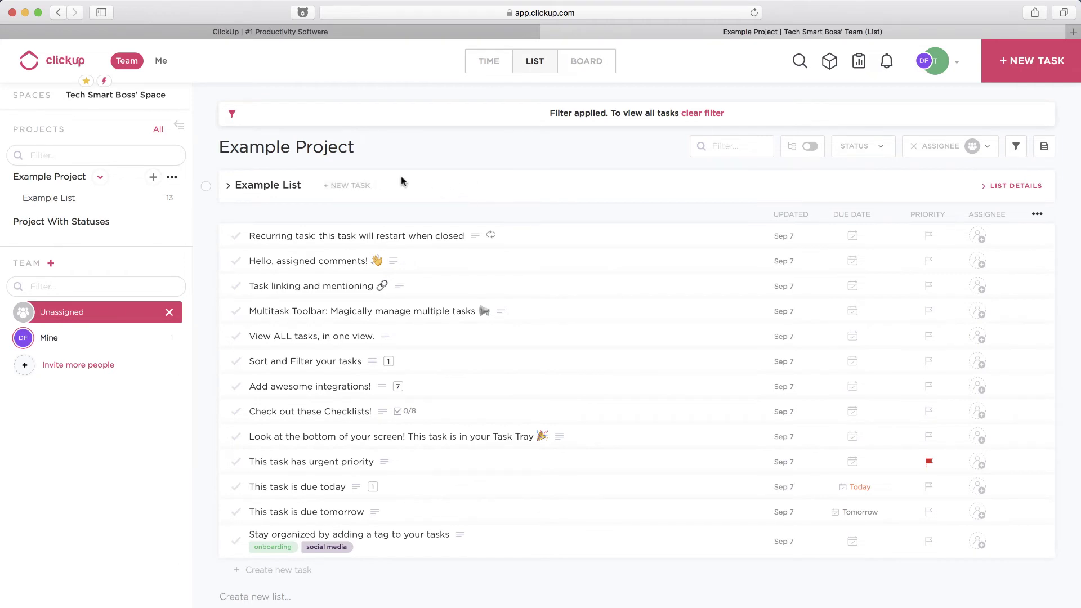
pyautogui.click(50, 198)
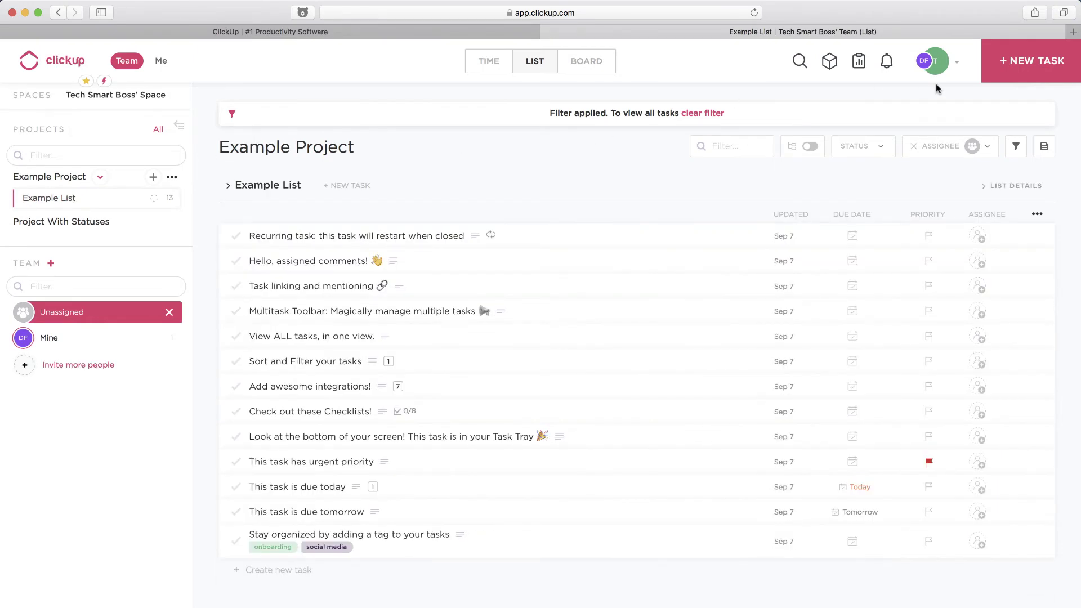
pyautogui.click(1020, 68)
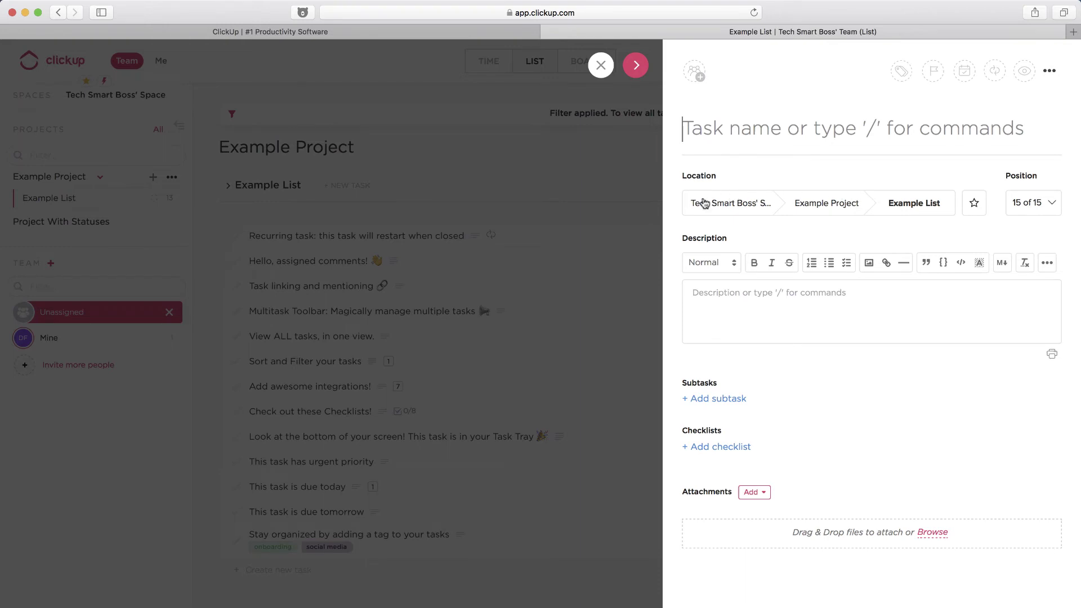
pyautogui.click(827, 208)
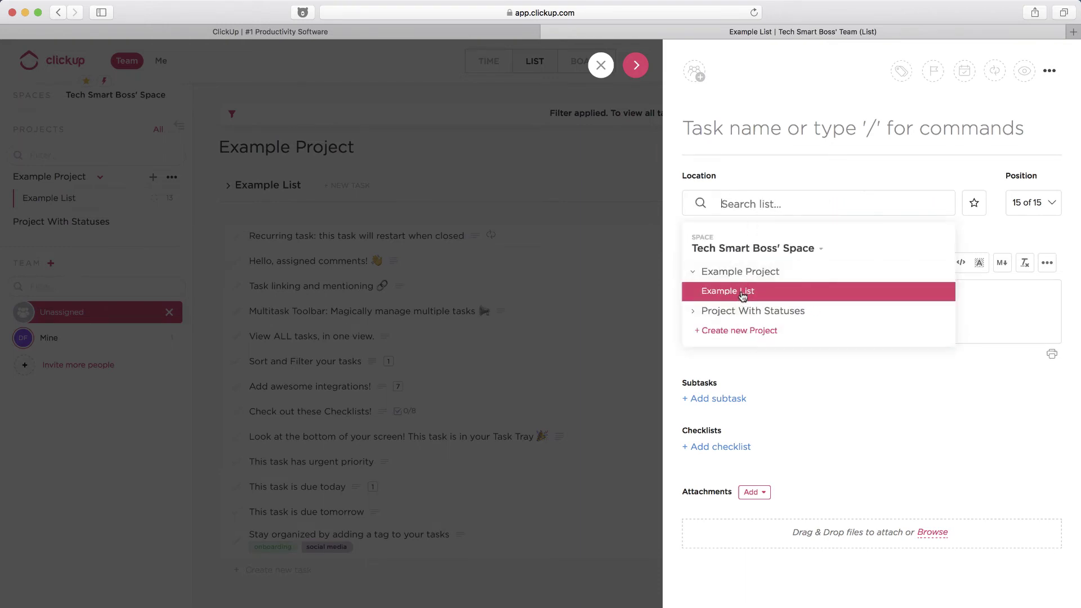
pyautogui.click(742, 292)
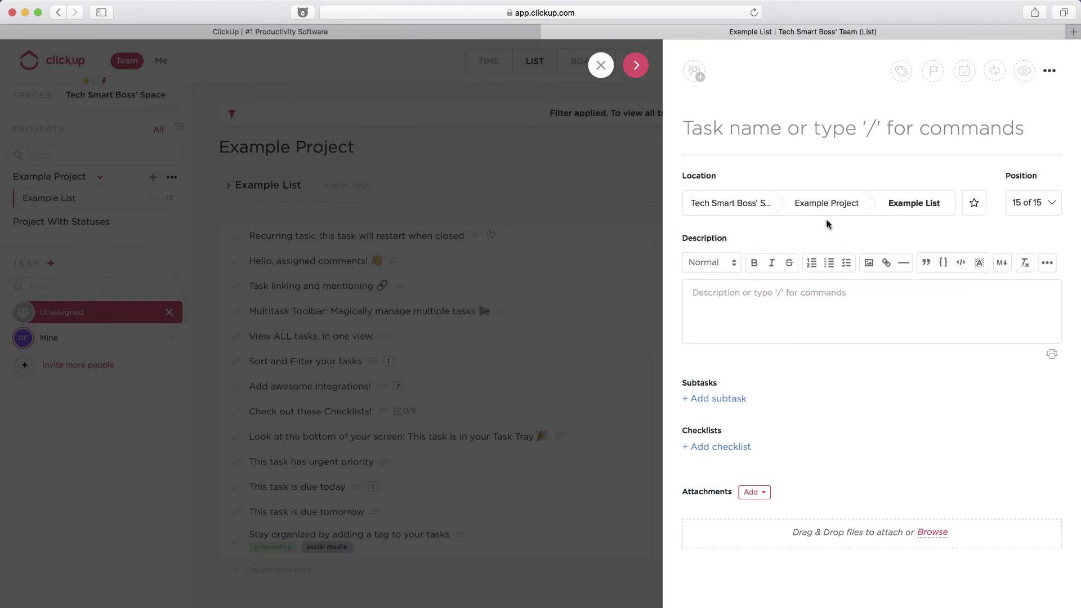
pyautogui.click(1051, 209)
pyautogui.click(1052, 206)
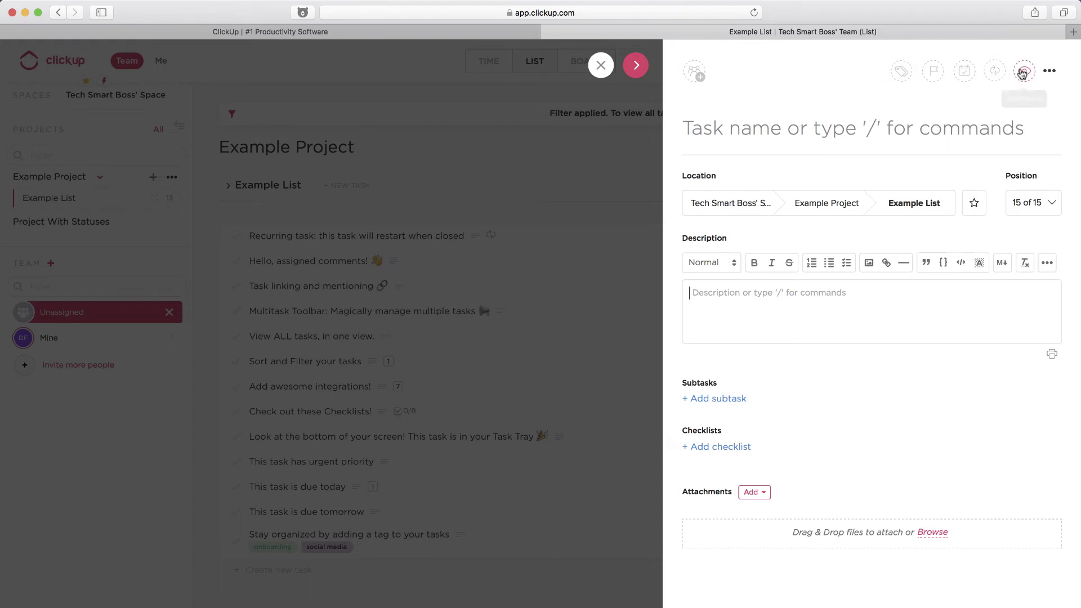
pyautogui.click(1049, 73)
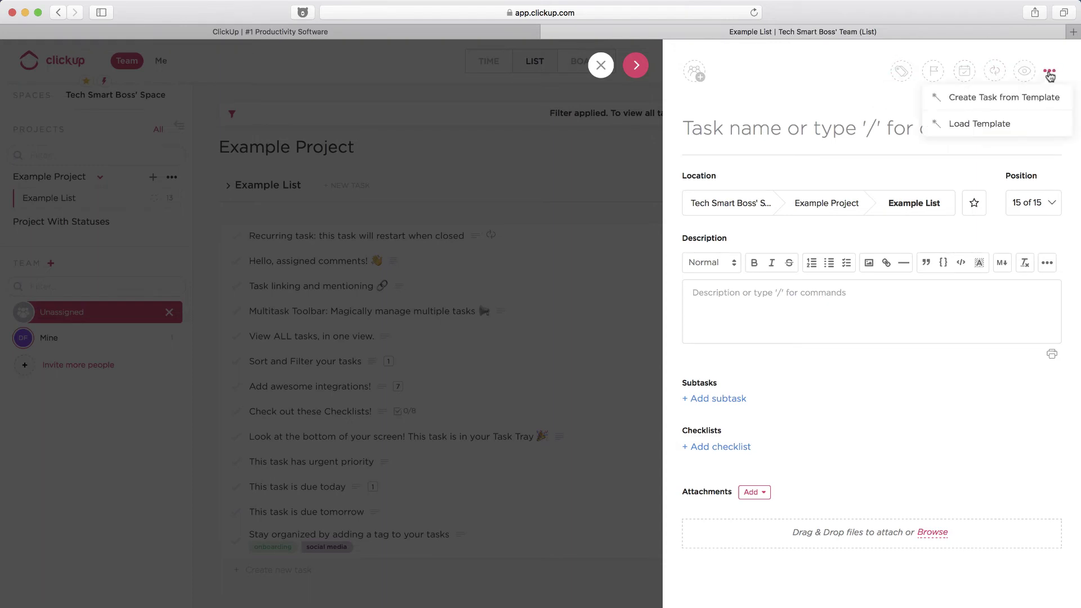
pyautogui.click(1050, 74)
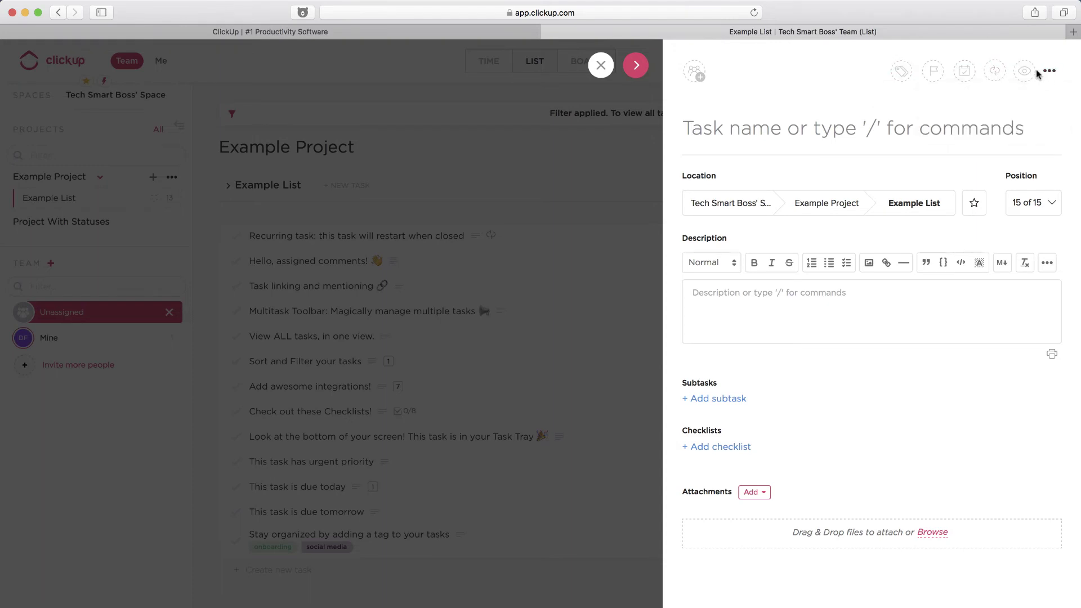
pyautogui.click(697, 77)
pyautogui.click(697, 80)
pyautogui.moveTo(991, 606)
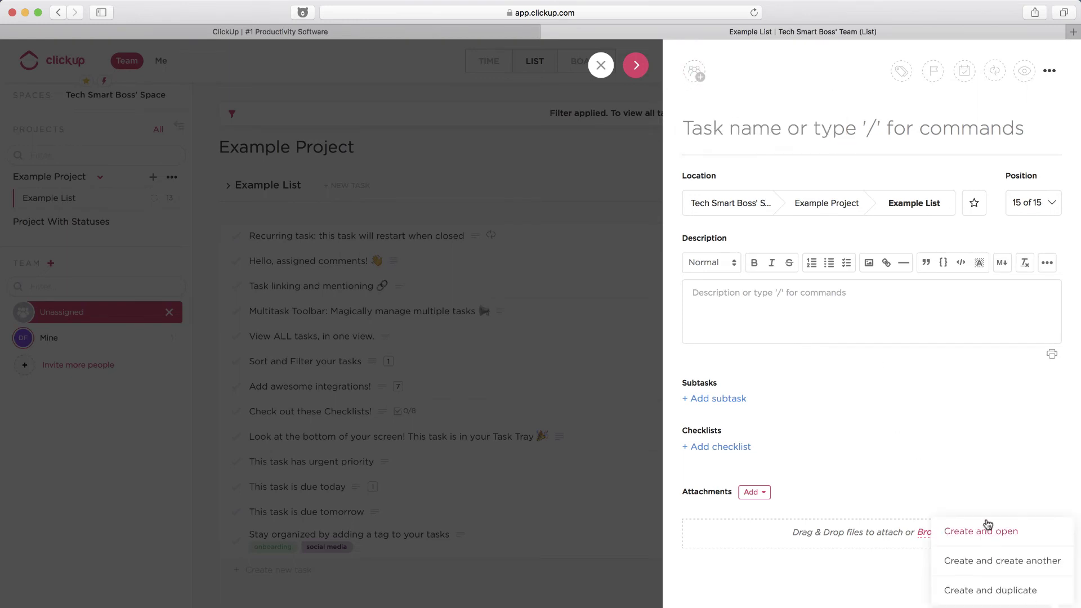
pyautogui.click(601, 66)
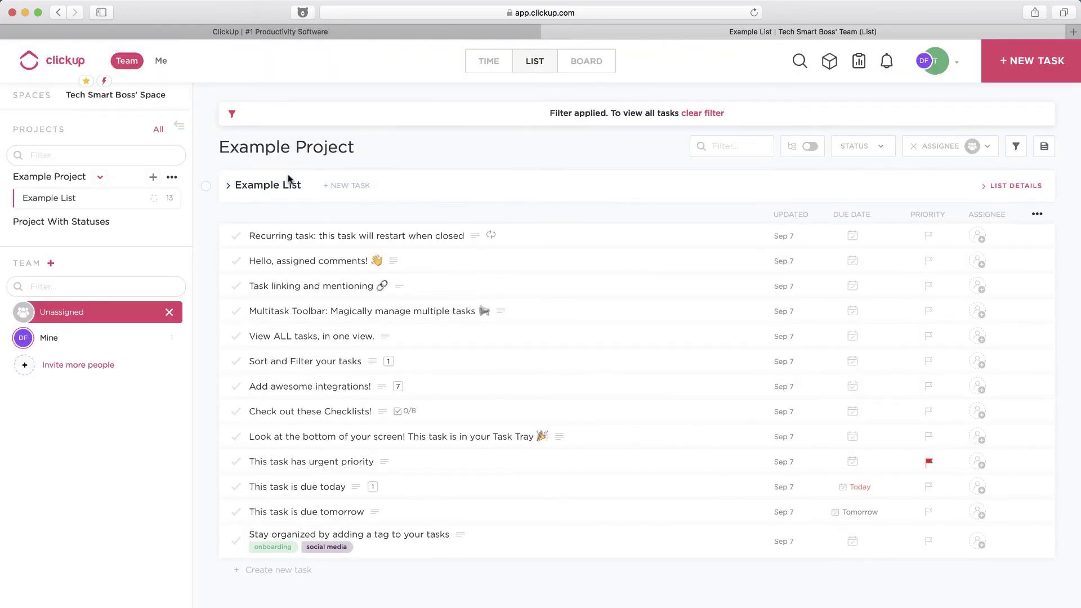
# Open and dismiss the Projects options menu, then turn on Me mode
pyautogui.moveTo(89, 85)
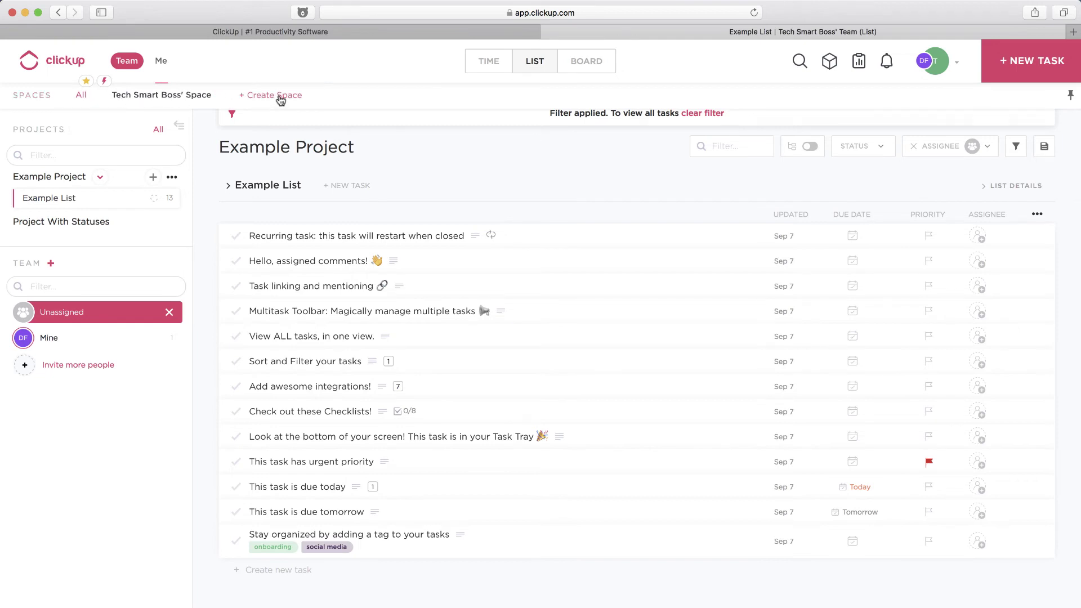
pyautogui.click(93, 131)
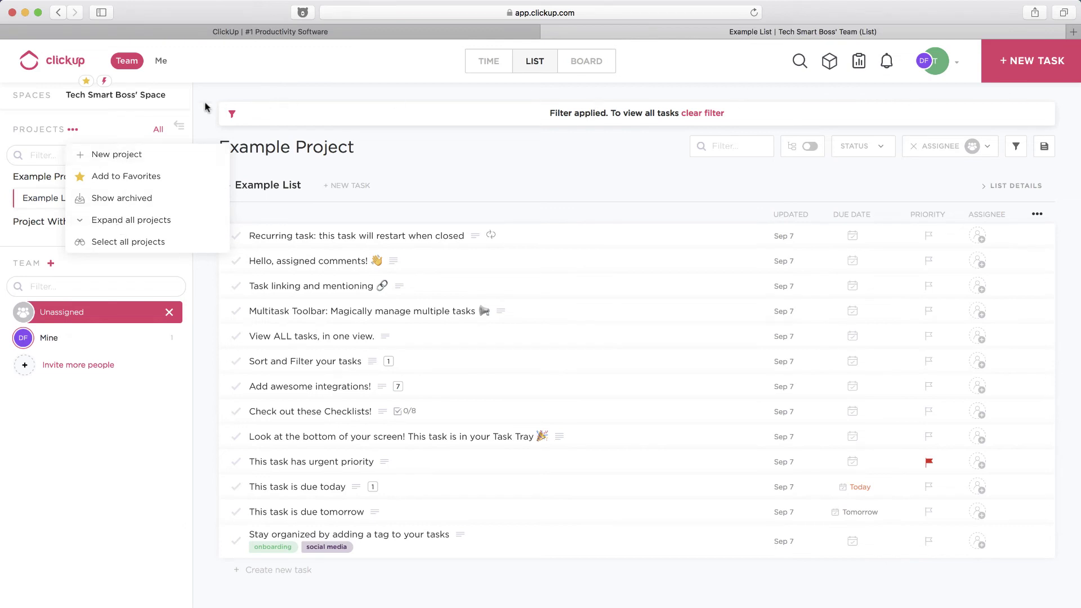
pyautogui.click(160, 66)
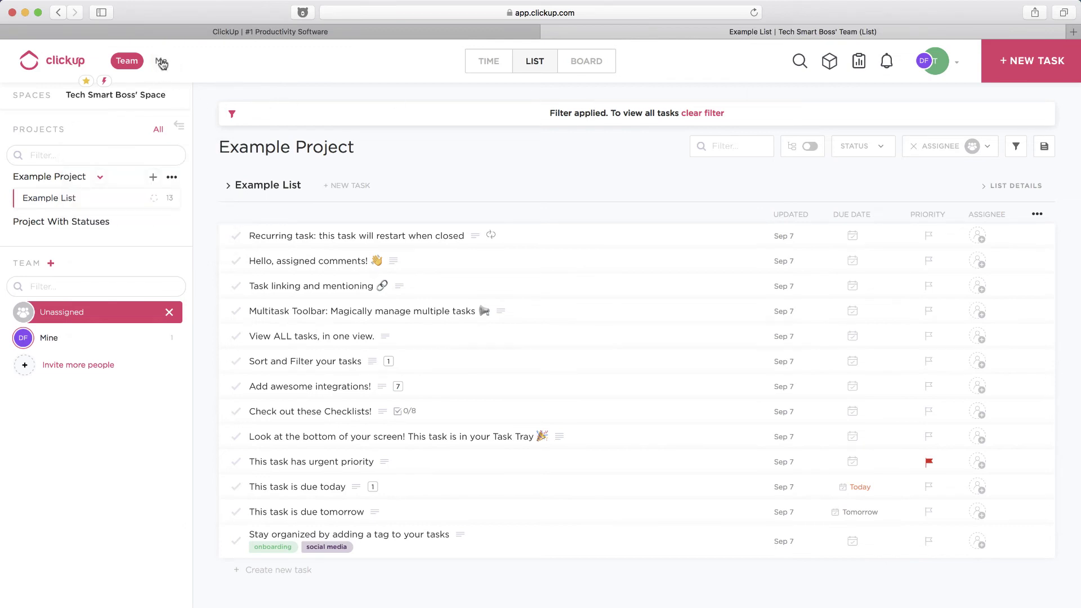
pyautogui.click(160, 62)
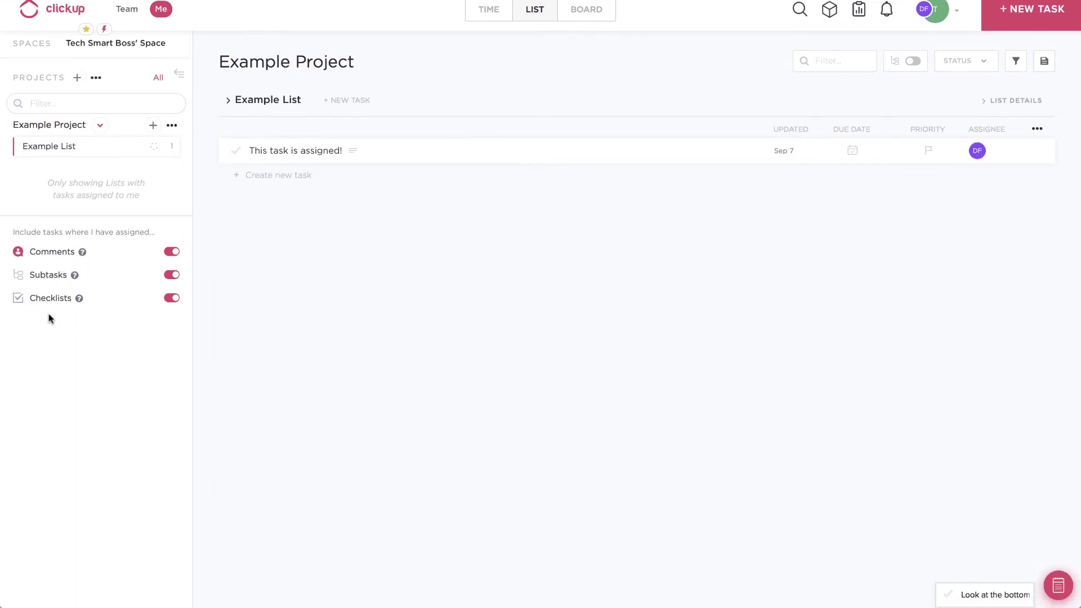
# Open the personal Notepad from the floating button and close it again
pyautogui.click(1059, 586)
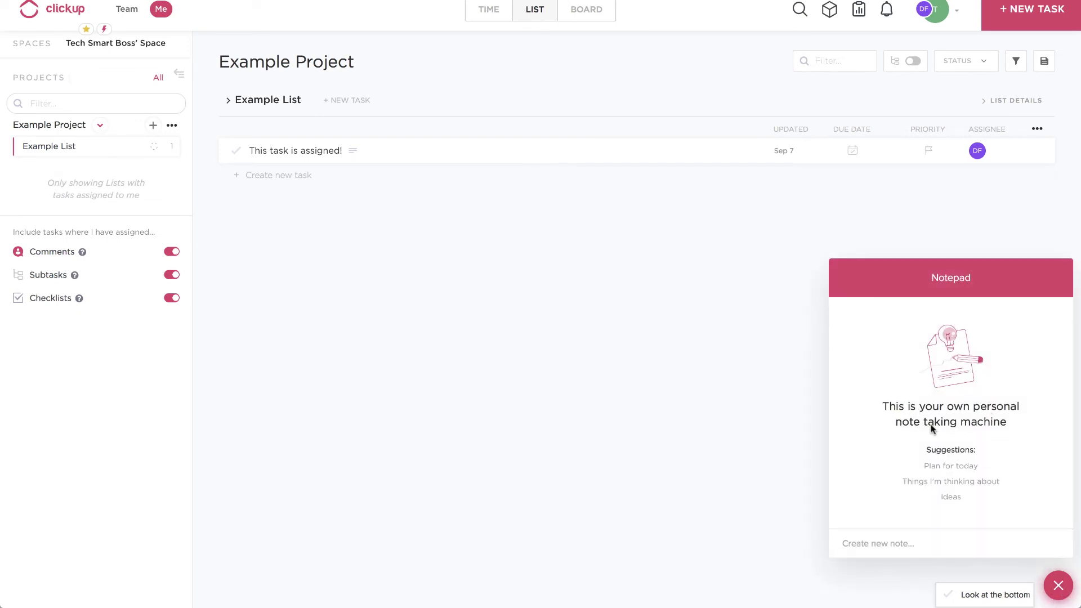
pyautogui.click(1059, 586)
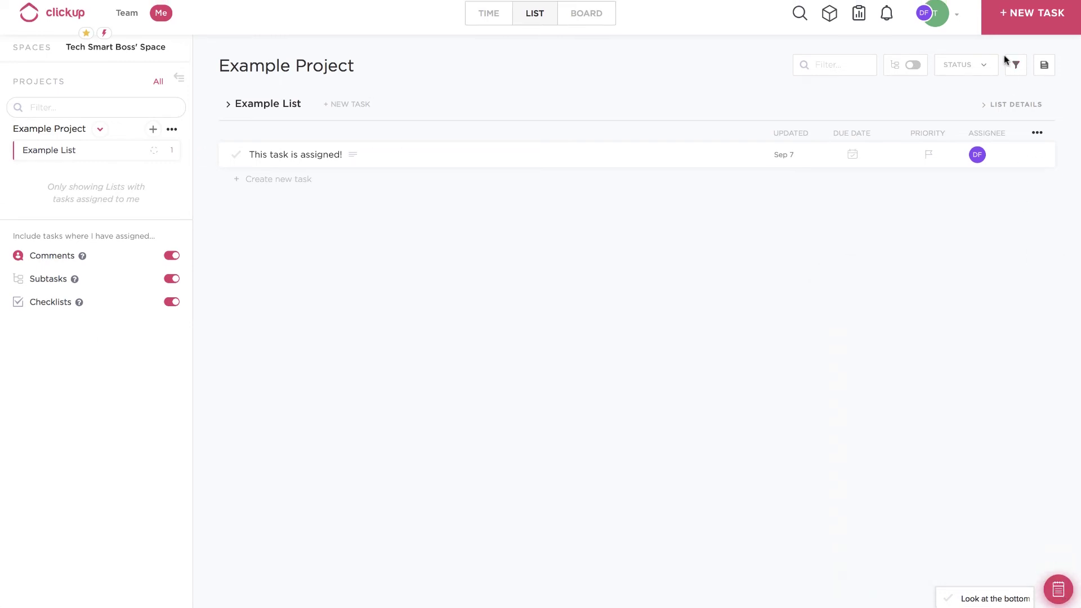
pyautogui.moveTo(1014, 27)
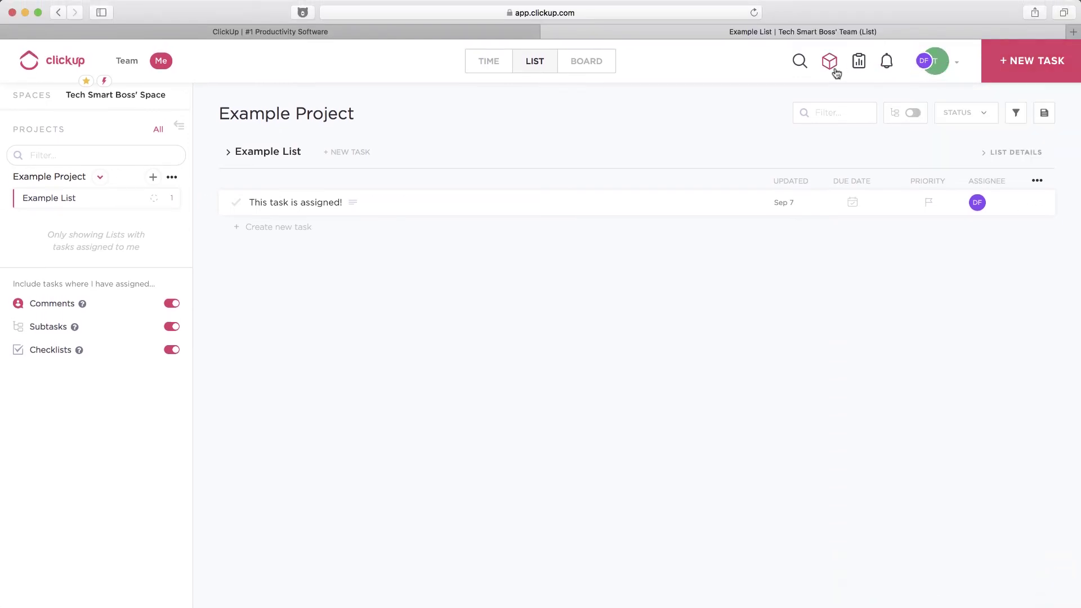
# Open Settings > ClickApps and scroll through the Multiple assignees, Dates, Priority and Tags cards
pyautogui.click(948, 71)
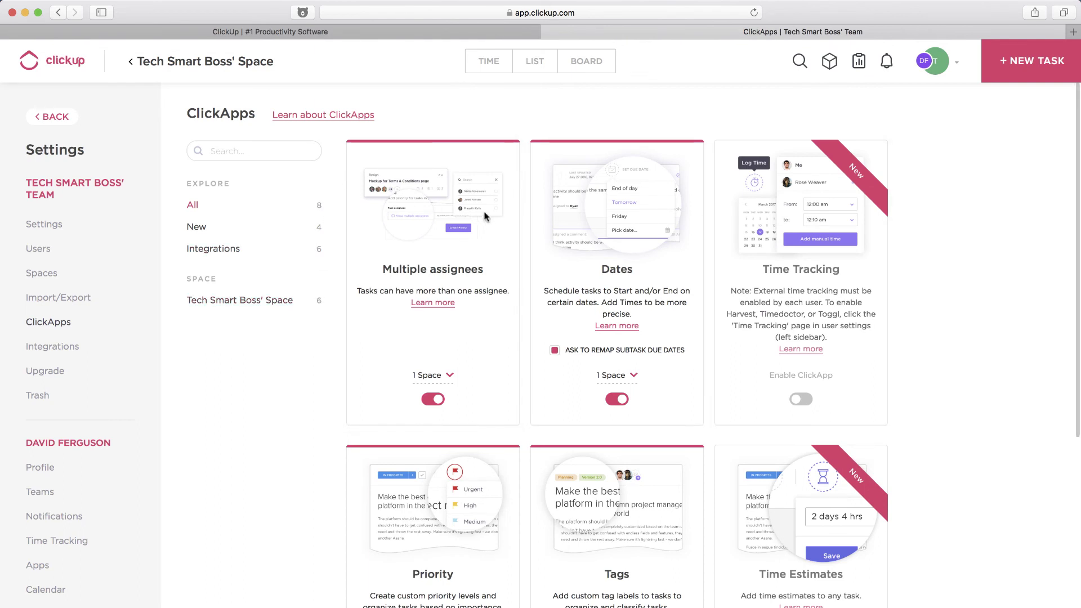
pyautogui.scroll(-5, 806, 310)
pyautogui.scroll(4, 818, 490)
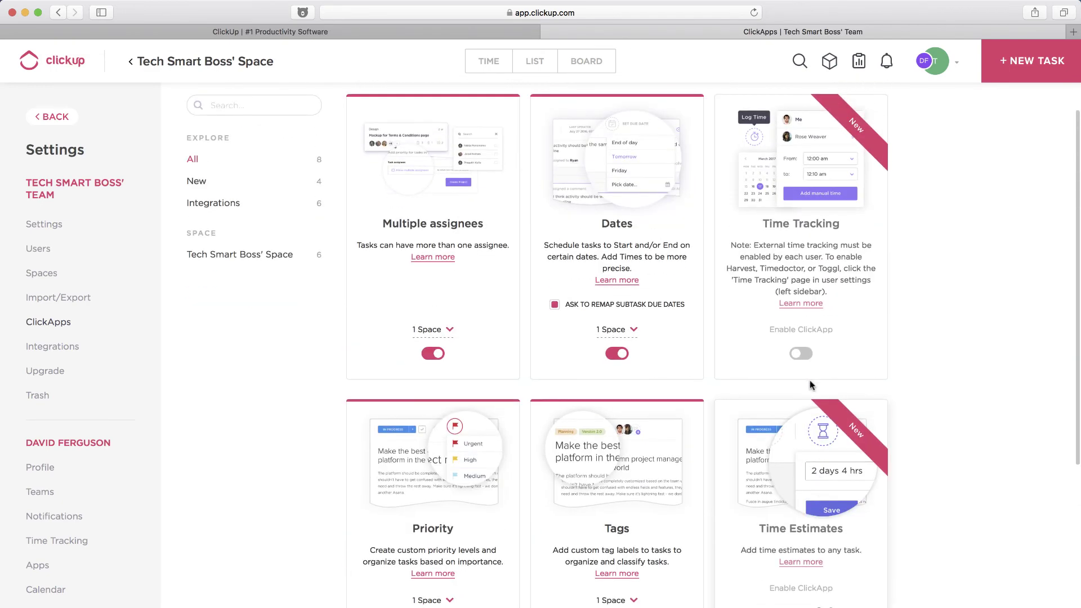
pyautogui.scroll(-6, 804, 495)
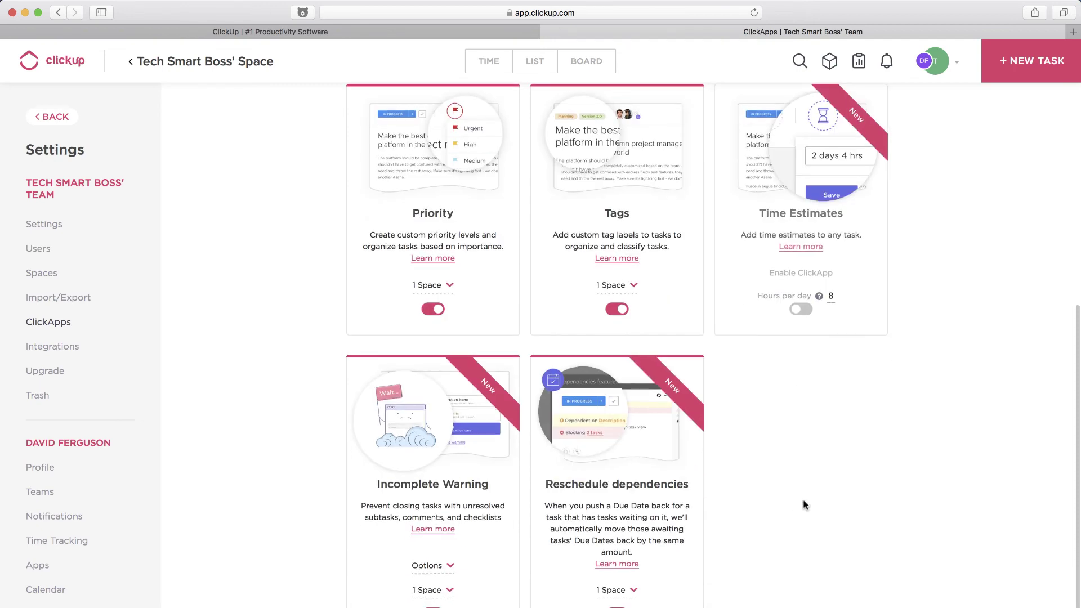
pyautogui.scroll(7, 801, 484)
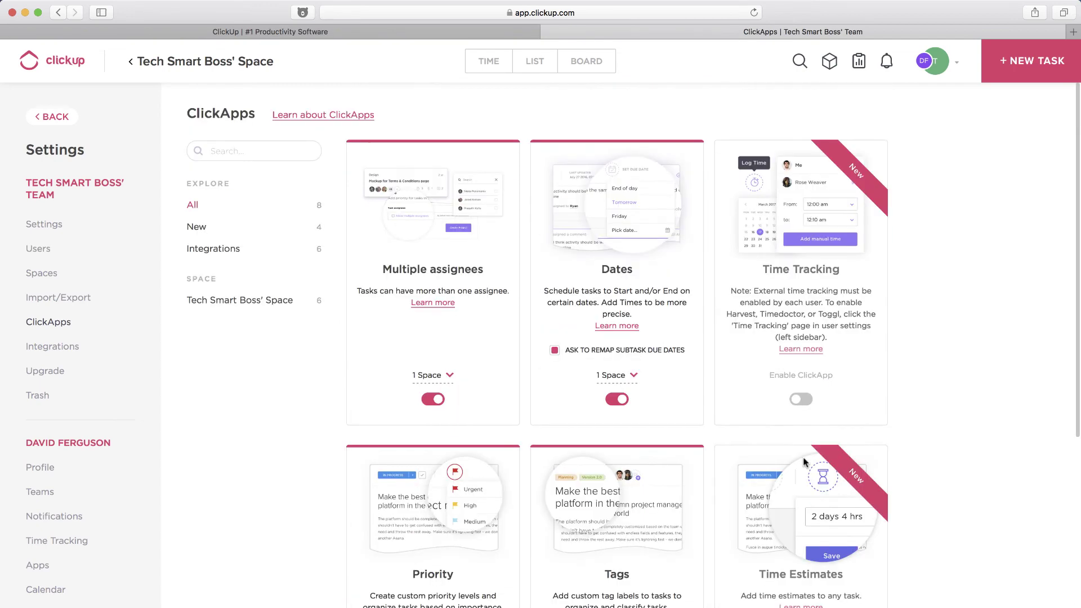
# Browse the Integrations settings, viewing the Slack and Zapier cards, then open Time Tracking integrations
pyautogui.click(50, 347)
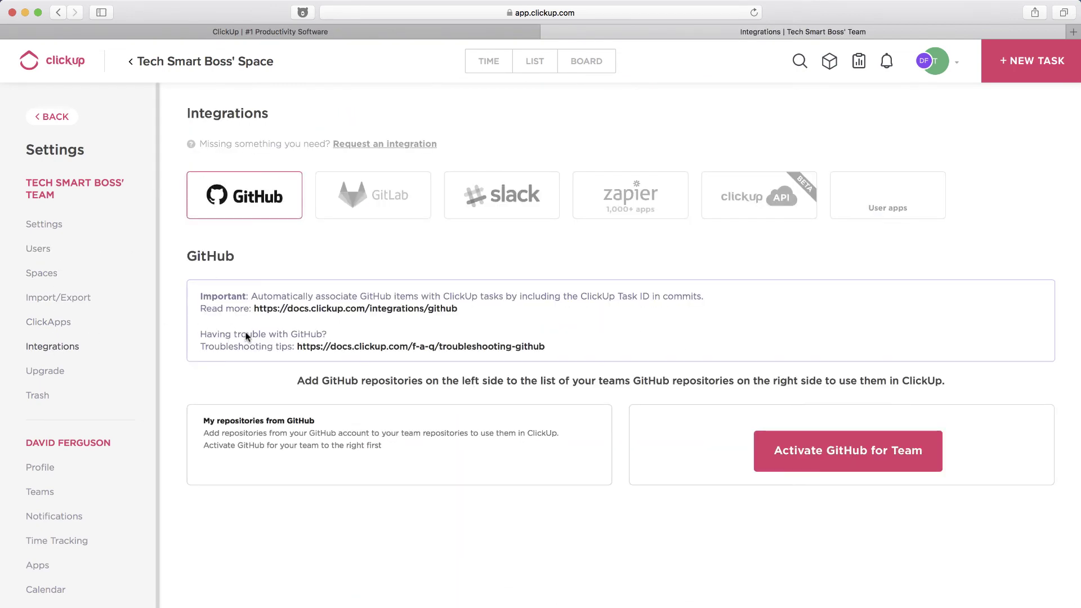
pyautogui.click(516, 195)
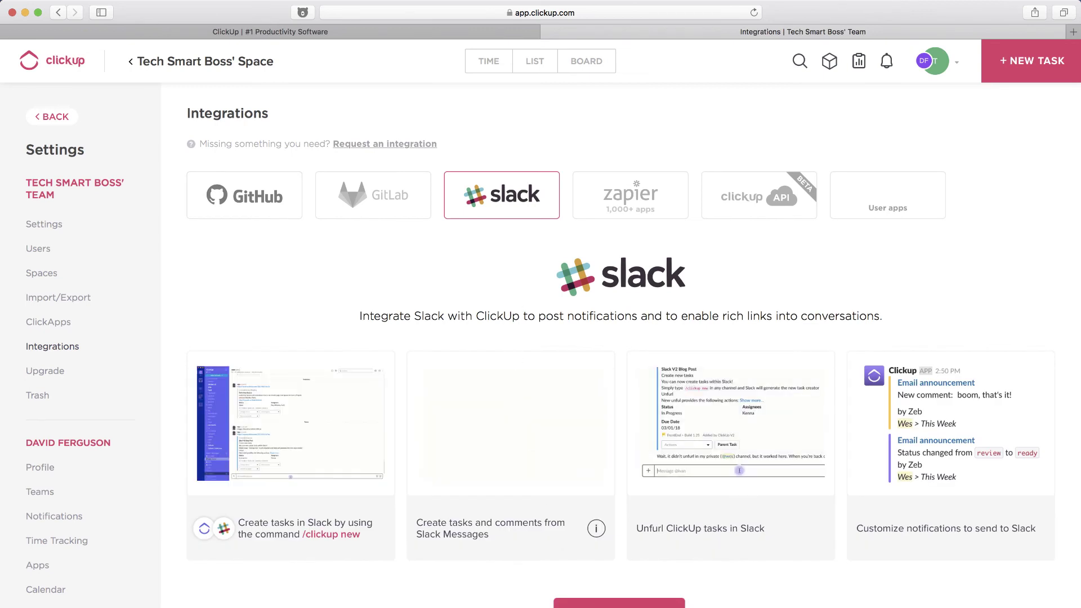
pyautogui.click(630, 194)
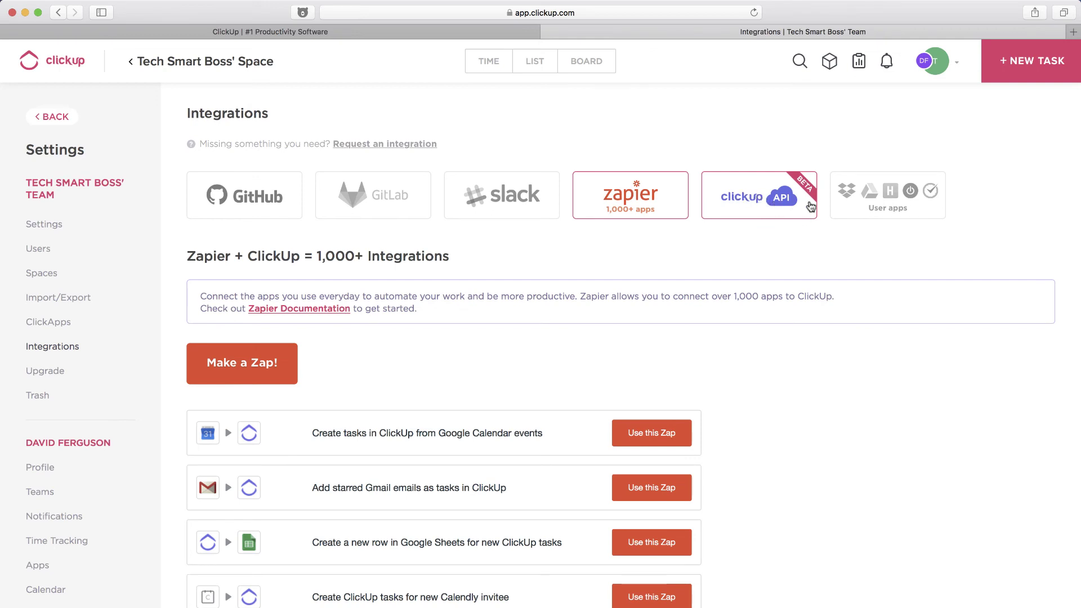
pyautogui.click(870, 208)
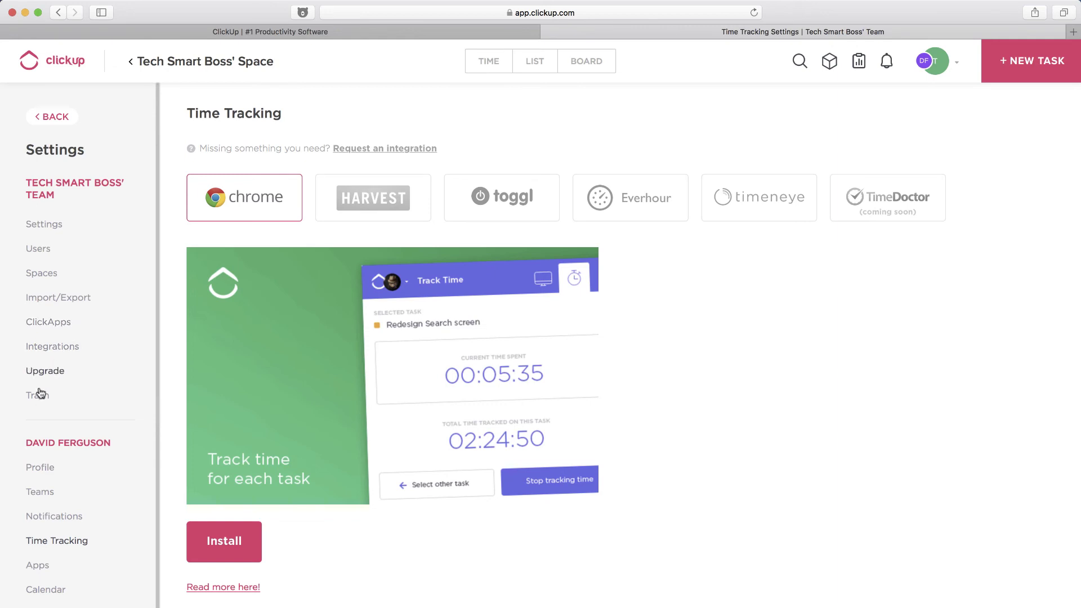
# Visit Import/Export and Users settings, attempt a team invite, and dismiss the warning
pyautogui.click(50, 300)
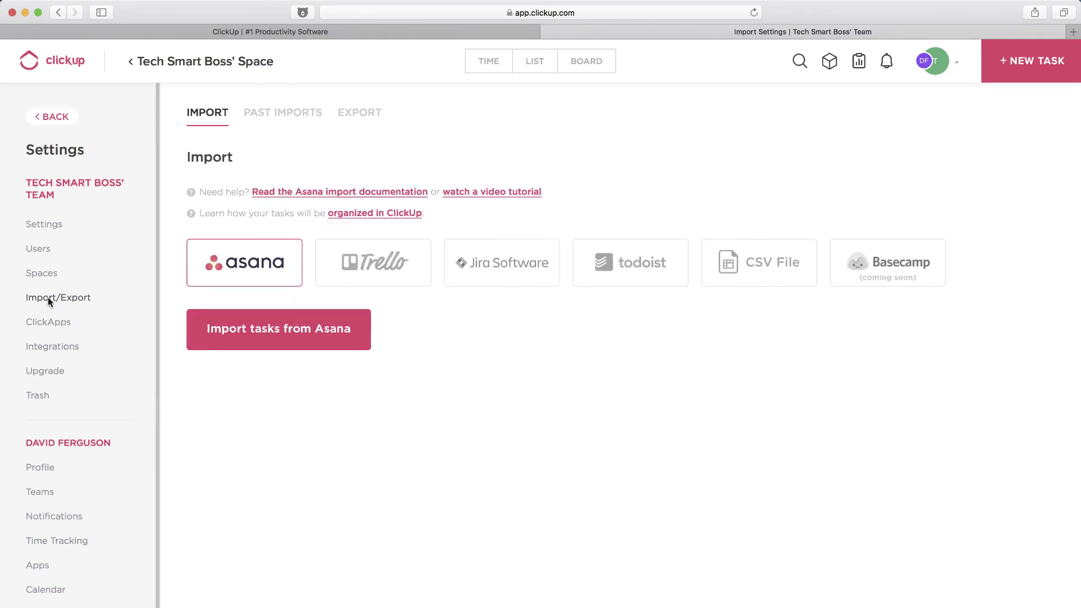
pyautogui.click(44, 253)
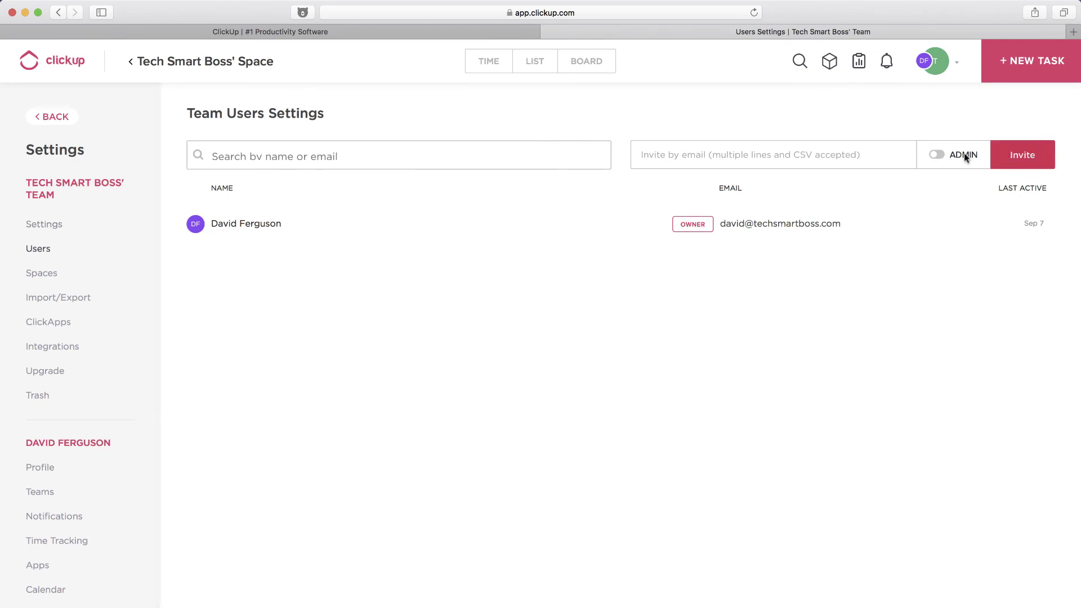
pyautogui.click(1011, 156)
pyautogui.click(192, 590)
# Set the space to Private in Spaces settings, then return to the Users page
pyautogui.click(38, 274)
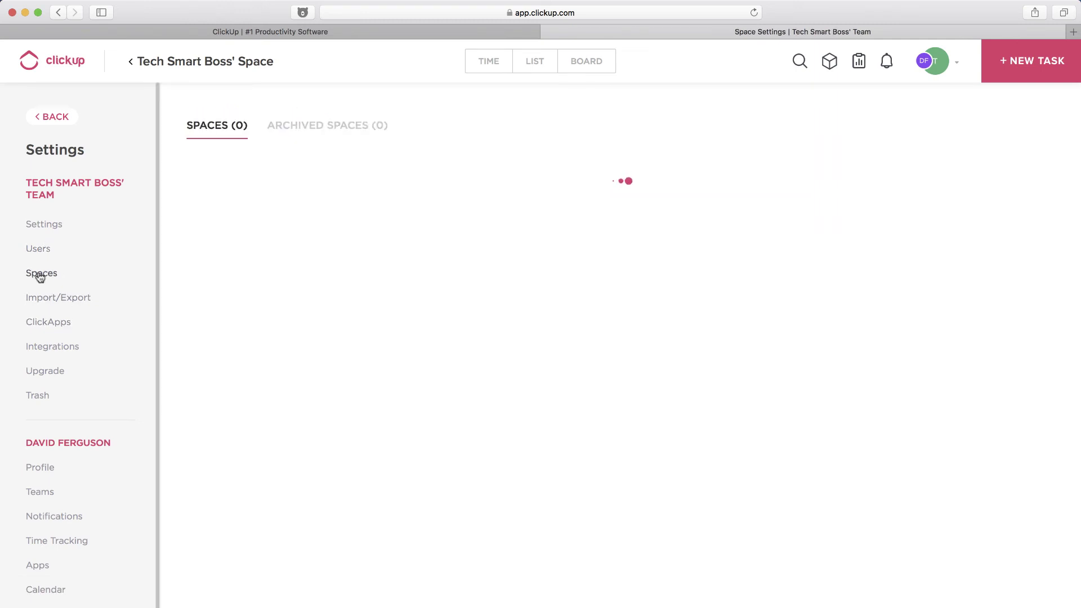
pyautogui.scroll(-3, 360, 330)
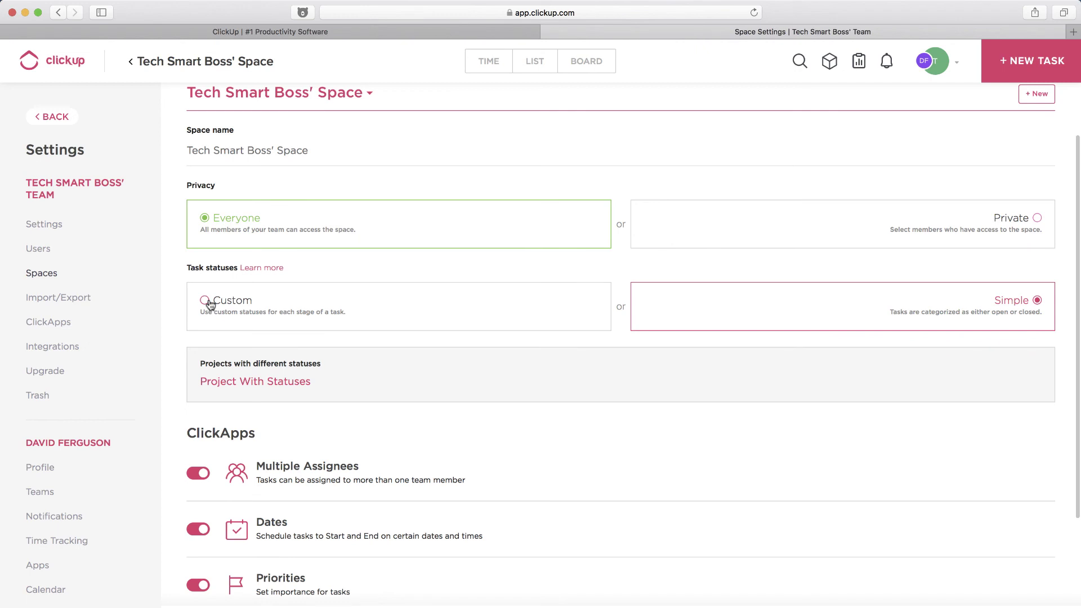
pyautogui.click(1036, 219)
pyautogui.scroll(-5, 737, 400)
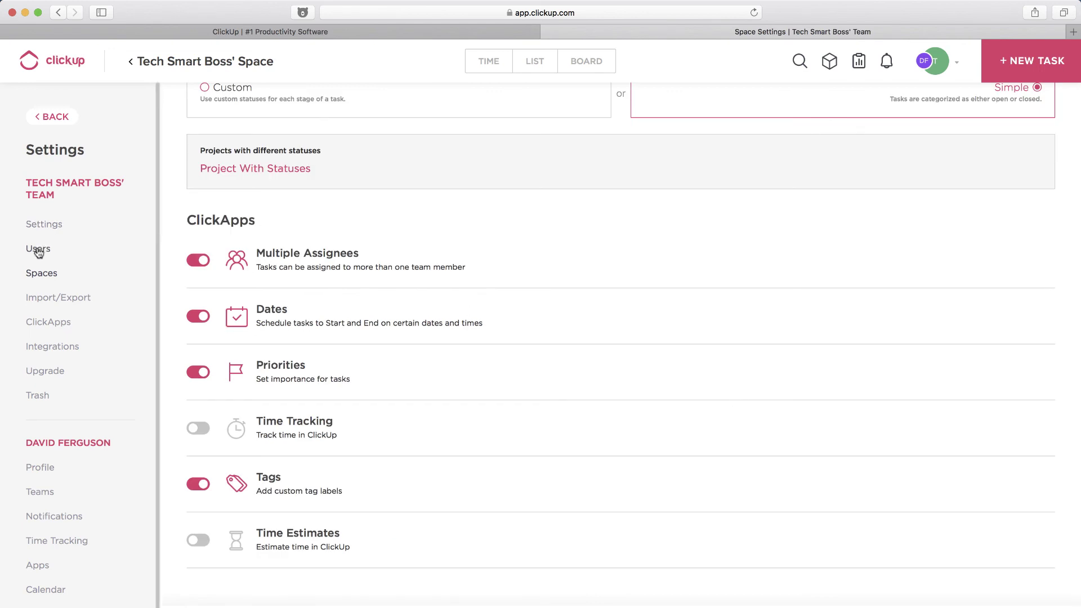
pyautogui.click(36, 250)
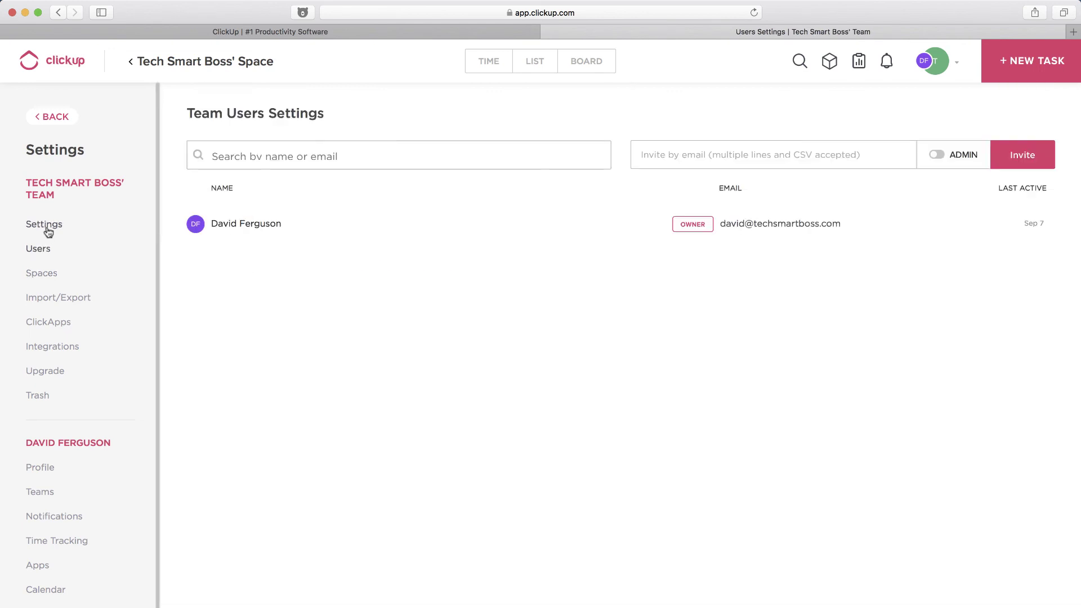
# Tour the General, Profile, Notifications, Time Tracking, Apps, Calendar and Cloud Storage settings, then exit settings
pyautogui.click(47, 229)
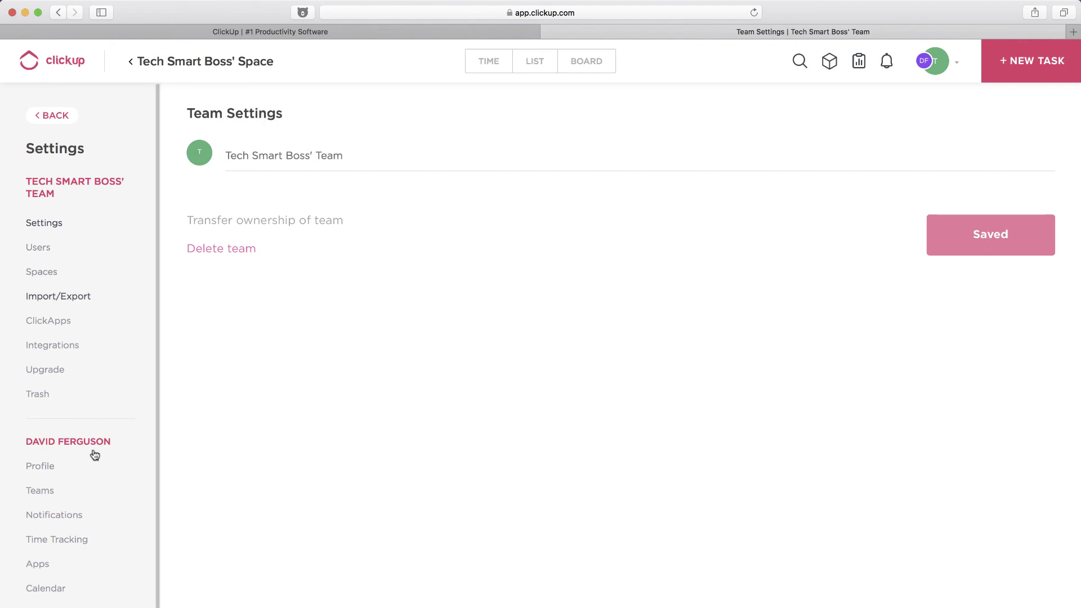
pyautogui.click(51, 466)
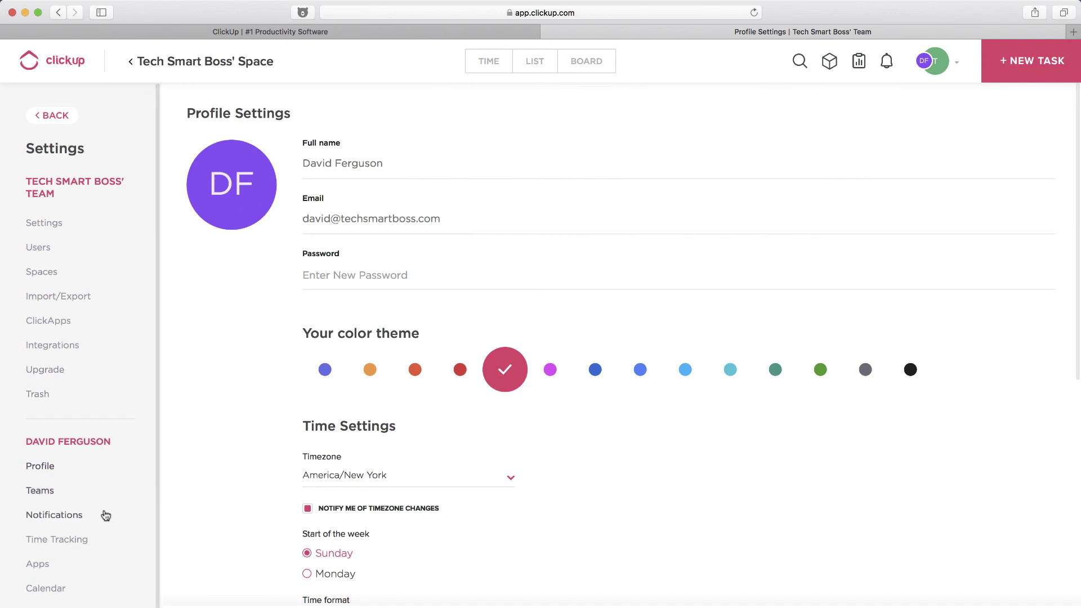
pyautogui.click(49, 518)
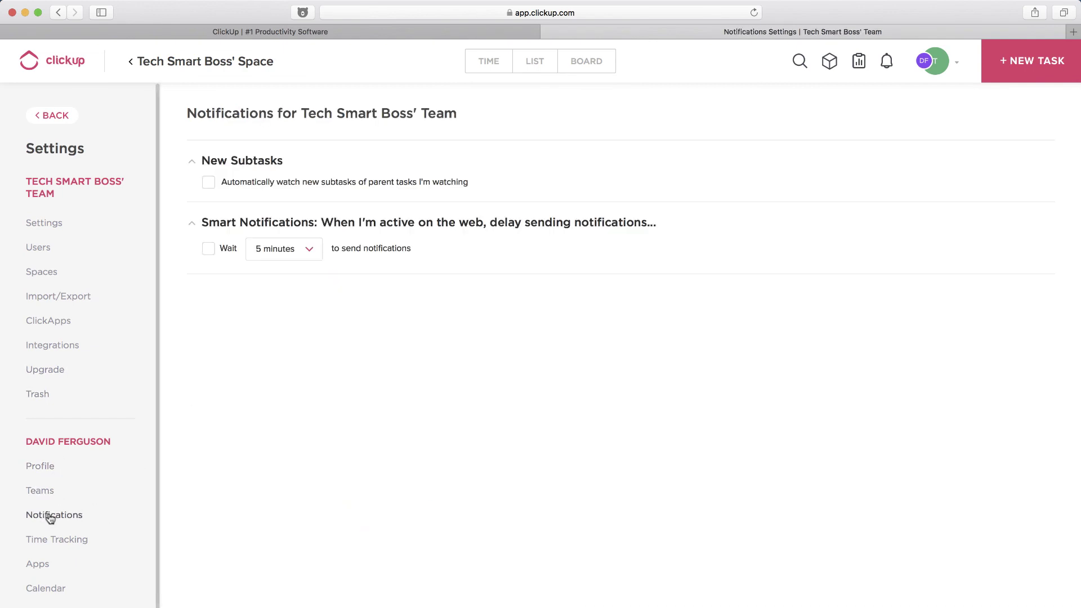
pyautogui.click(59, 541)
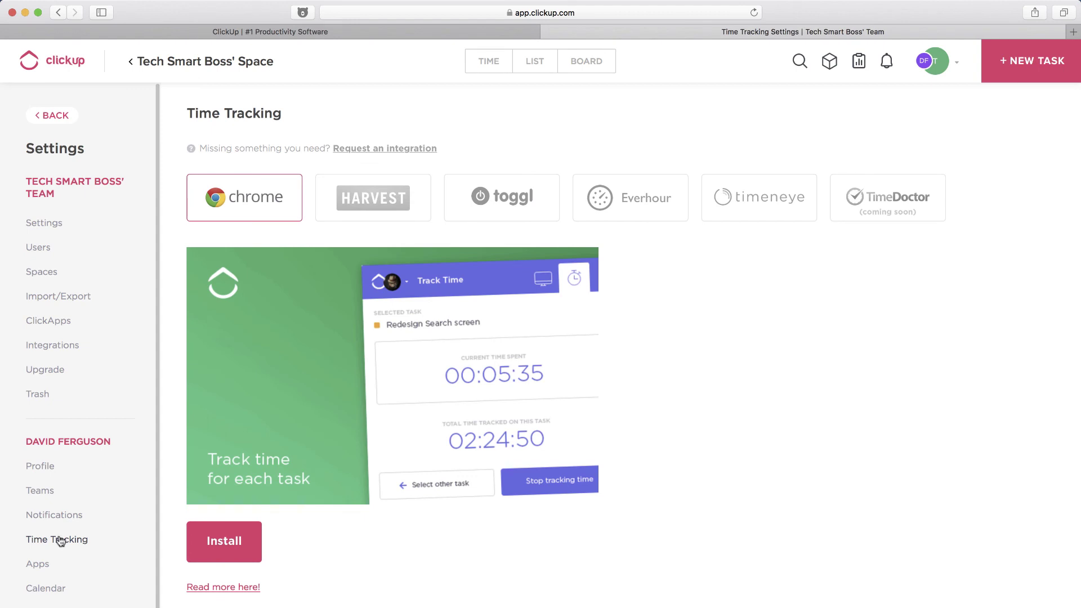
pyautogui.click(41, 565)
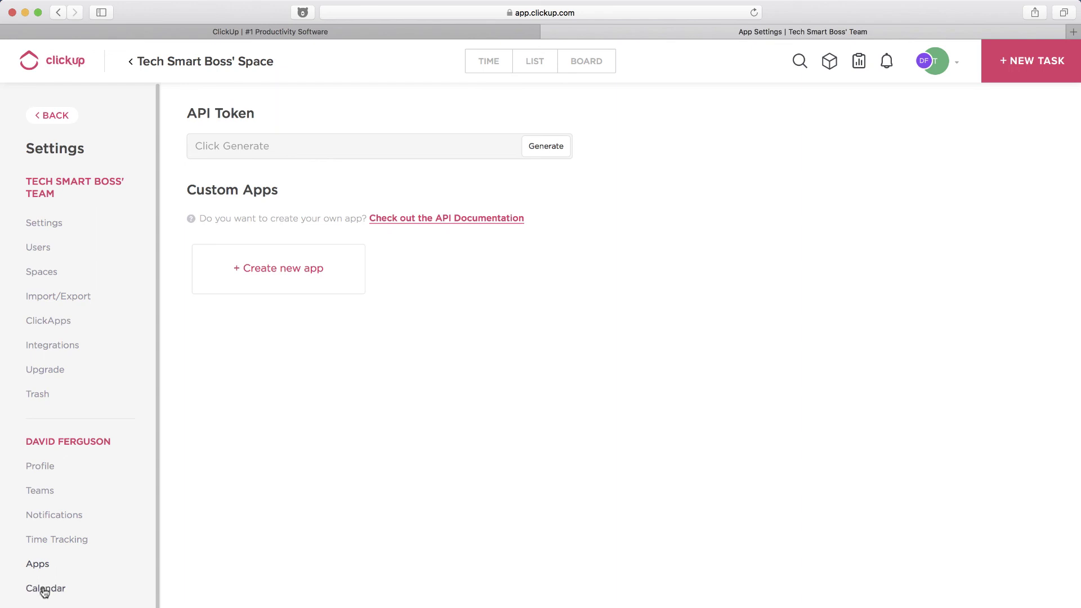
pyautogui.click(43, 587)
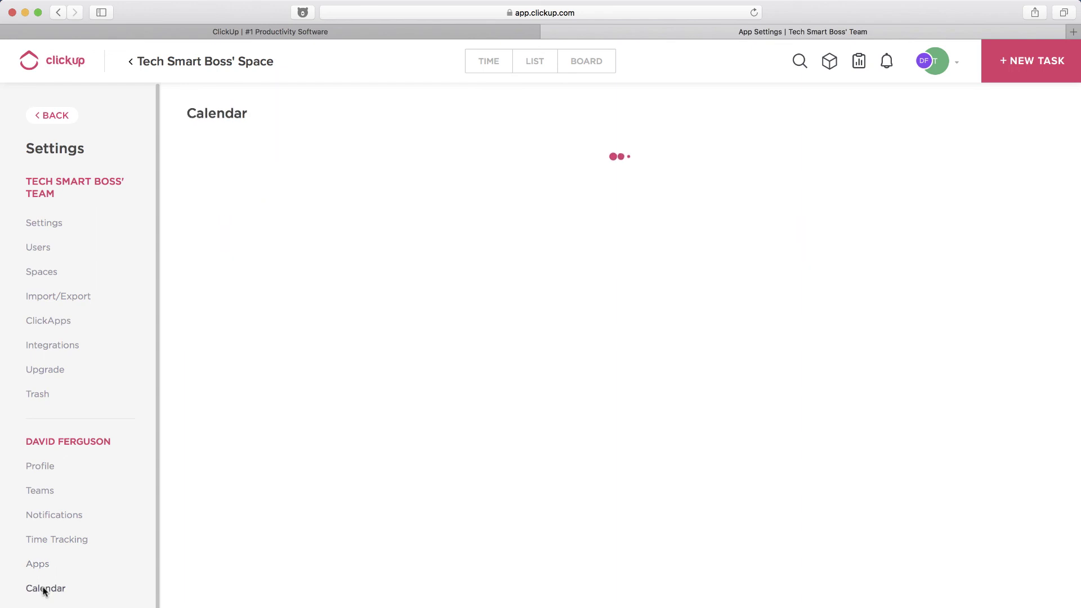
pyautogui.click(90, 604)
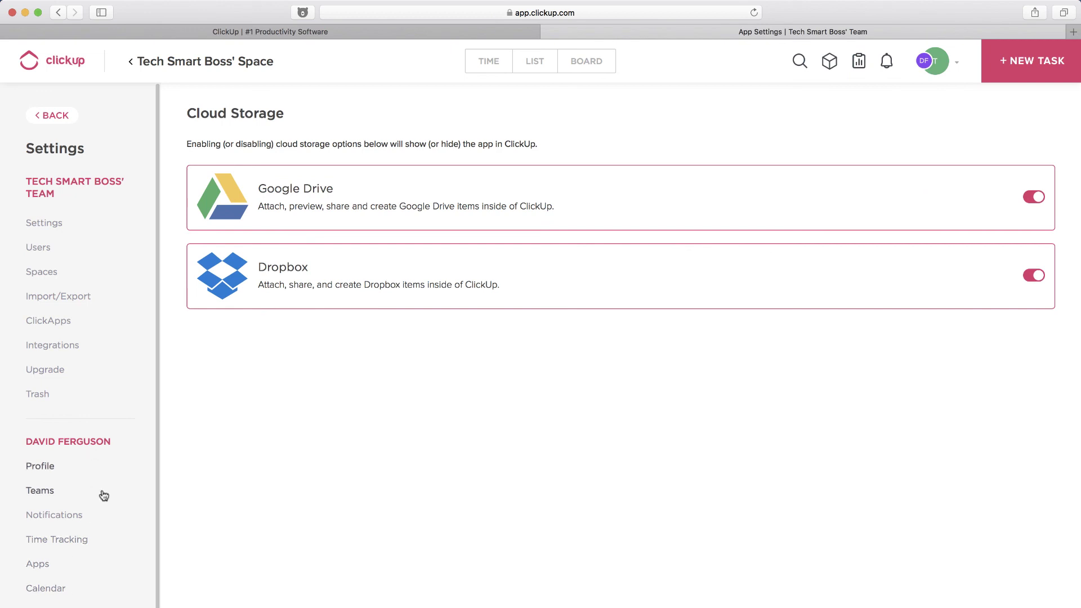
pyautogui.click(52, 116)
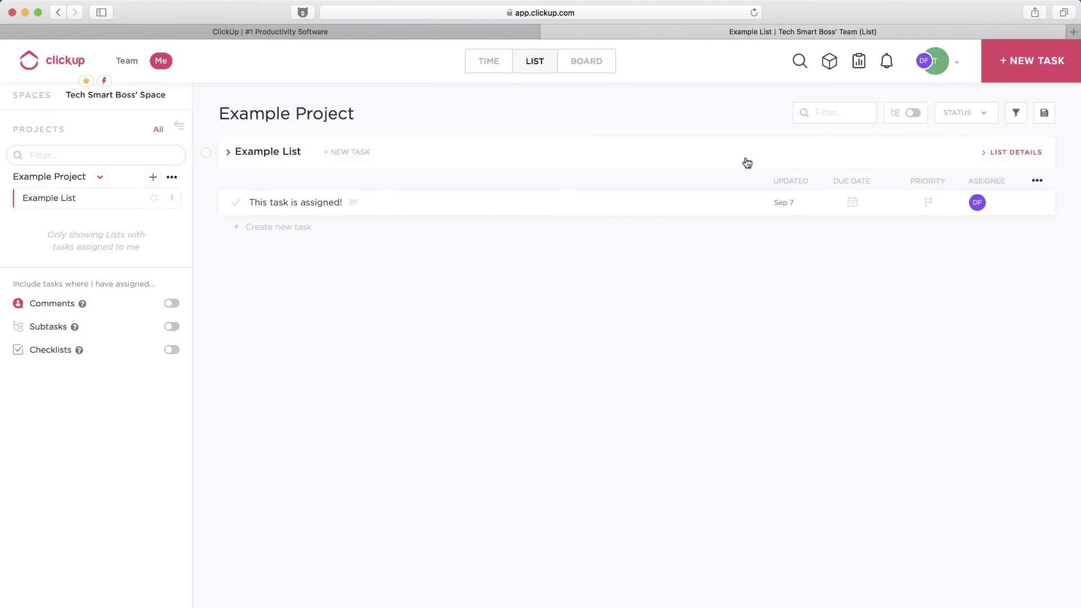
# View the Box overview, the Reporting page and the Notifications feed, then return to the space
pyautogui.click(829, 63)
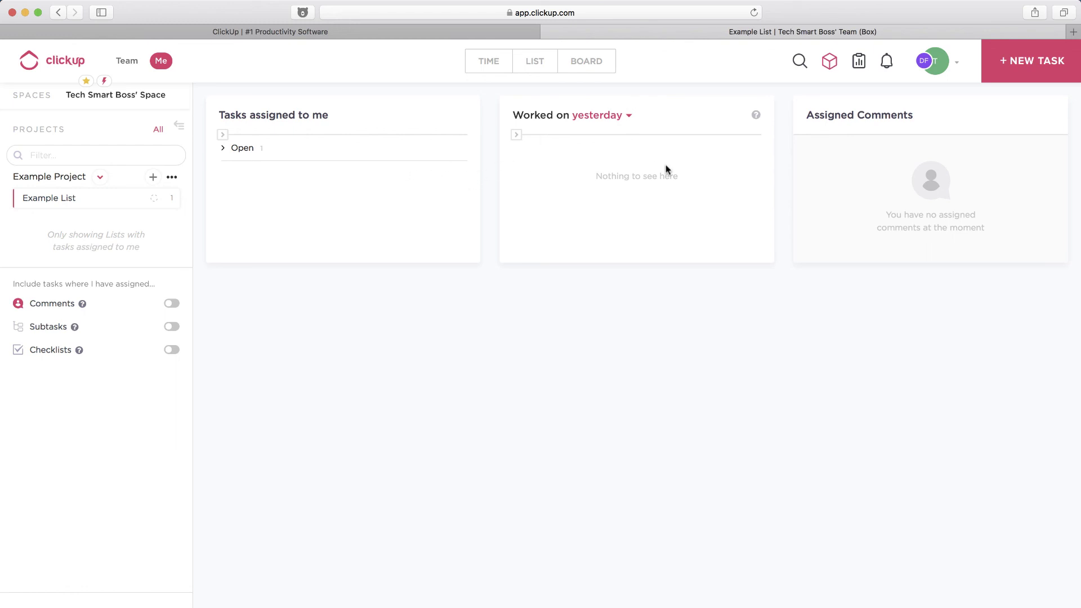
pyautogui.click(858, 62)
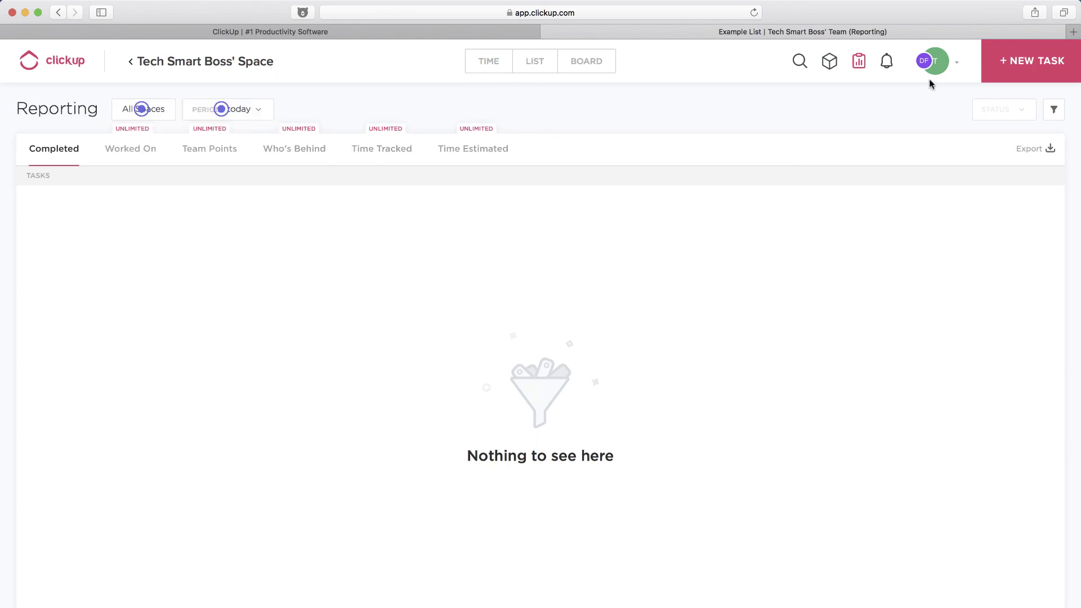
pyautogui.click(886, 65)
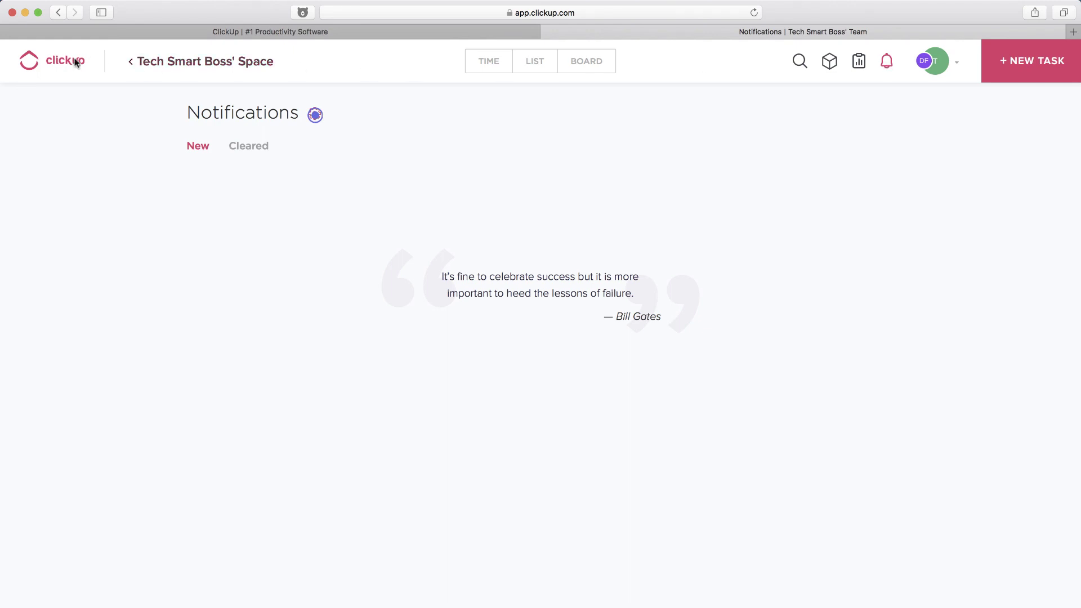
pyautogui.click(133, 63)
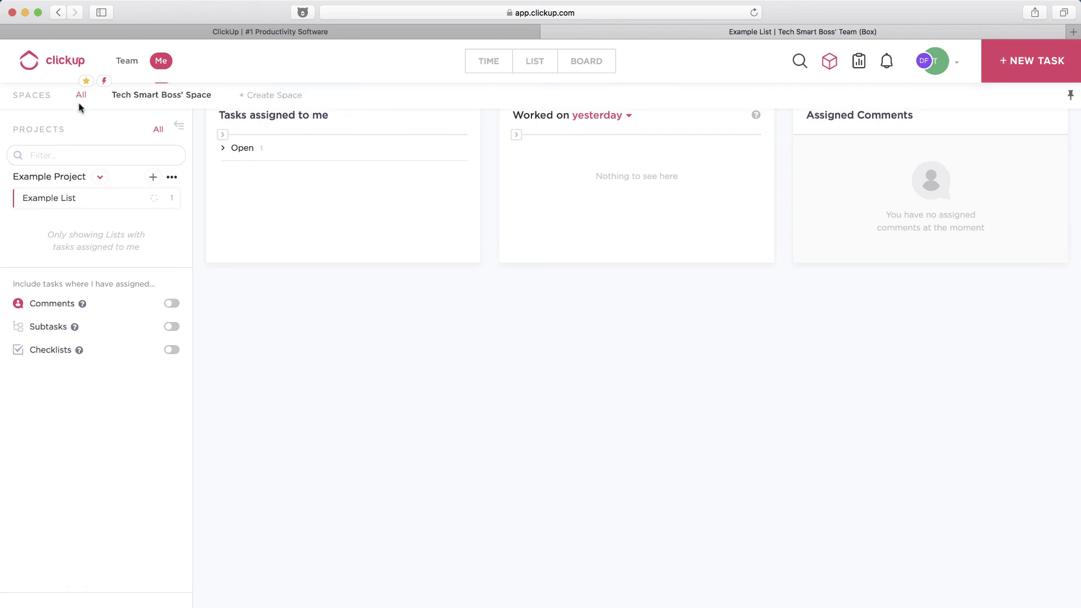
# Select All in the Spaces bar so the Box view covers every space
pyautogui.click(81, 97)
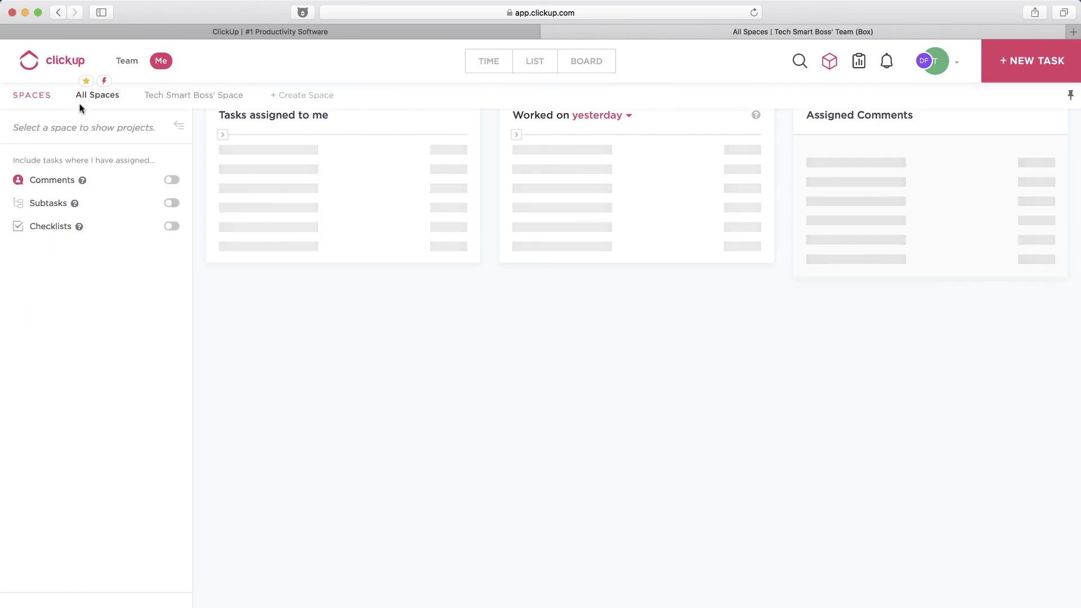